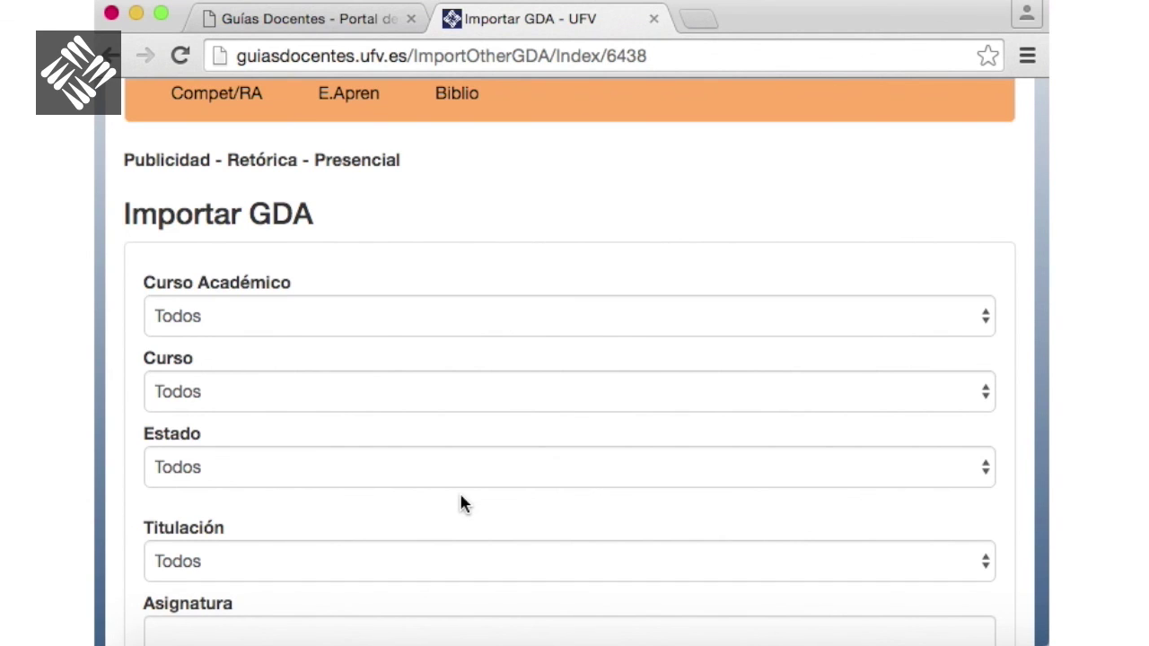
# Filter the guides to import by academic year 2015-16 and course 1, keeping Estado at Todos
pyautogui.click(982, 323)
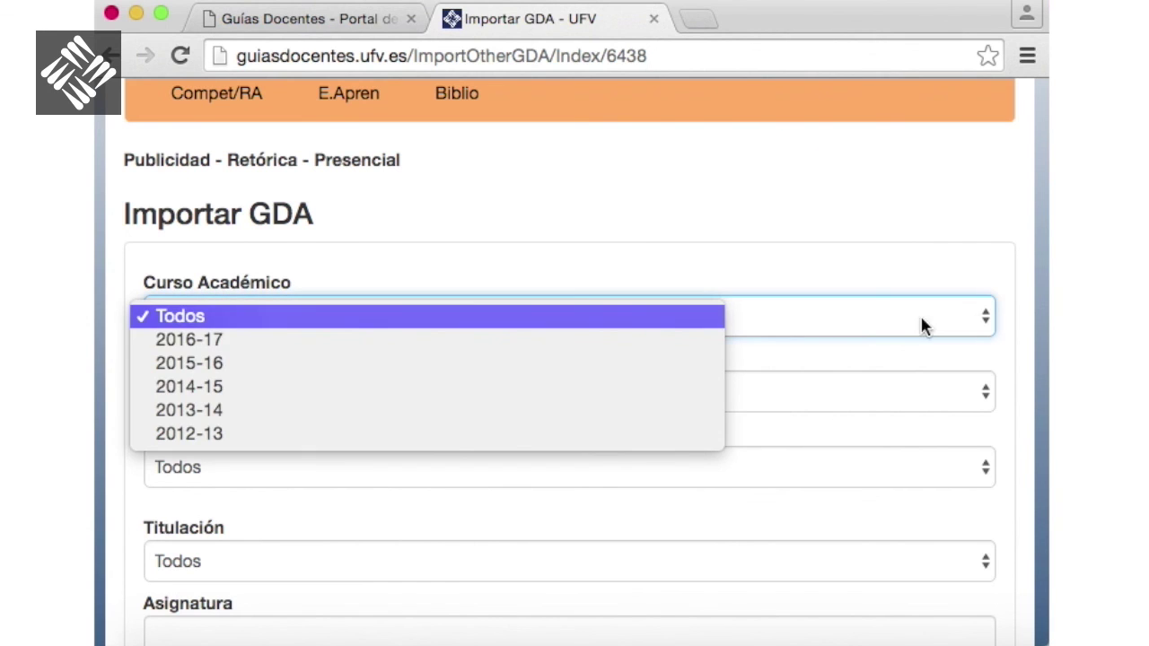
pyautogui.click(311, 341)
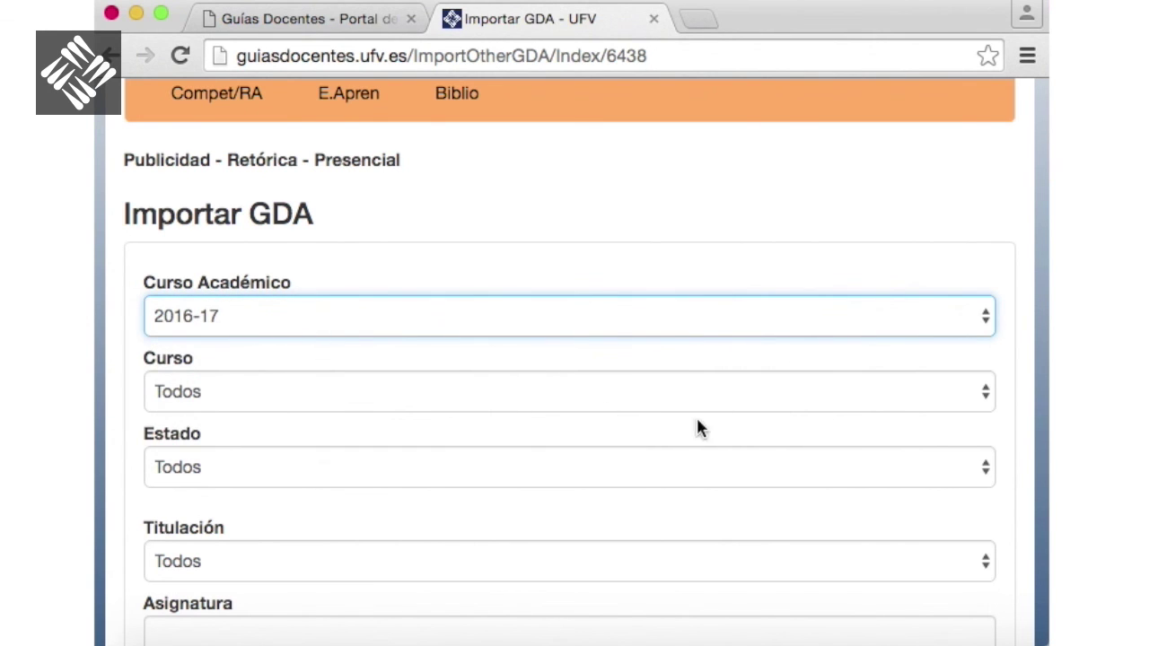
pyautogui.click(988, 319)
pyautogui.click(692, 341)
pyautogui.click(984, 393)
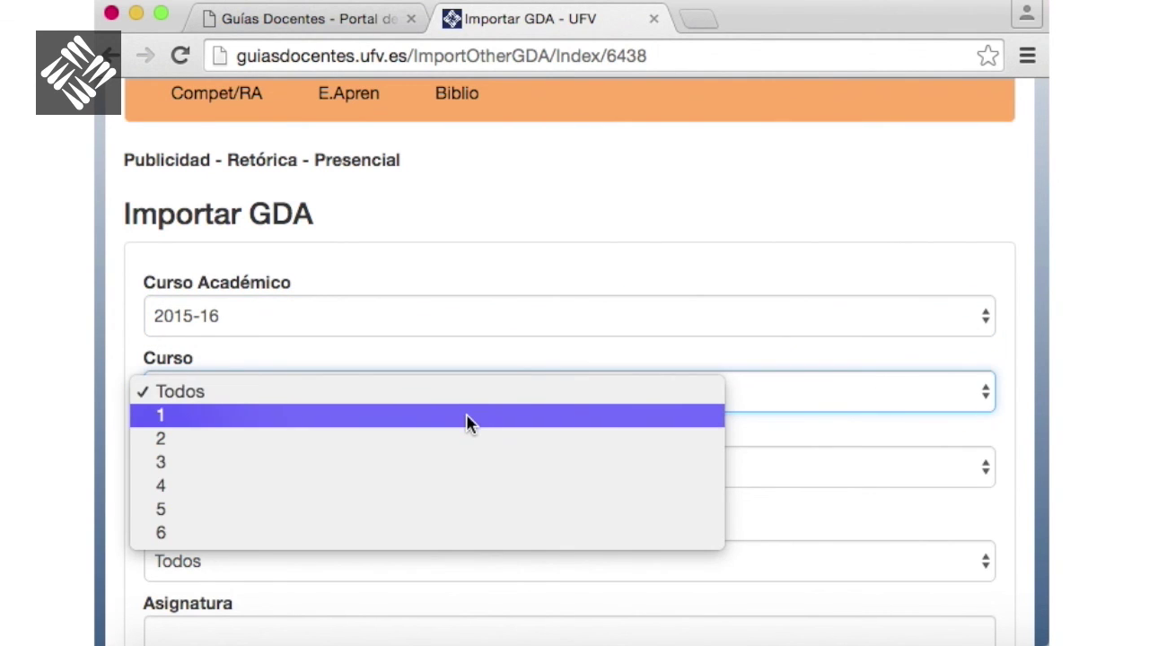
pyautogui.click(468, 424)
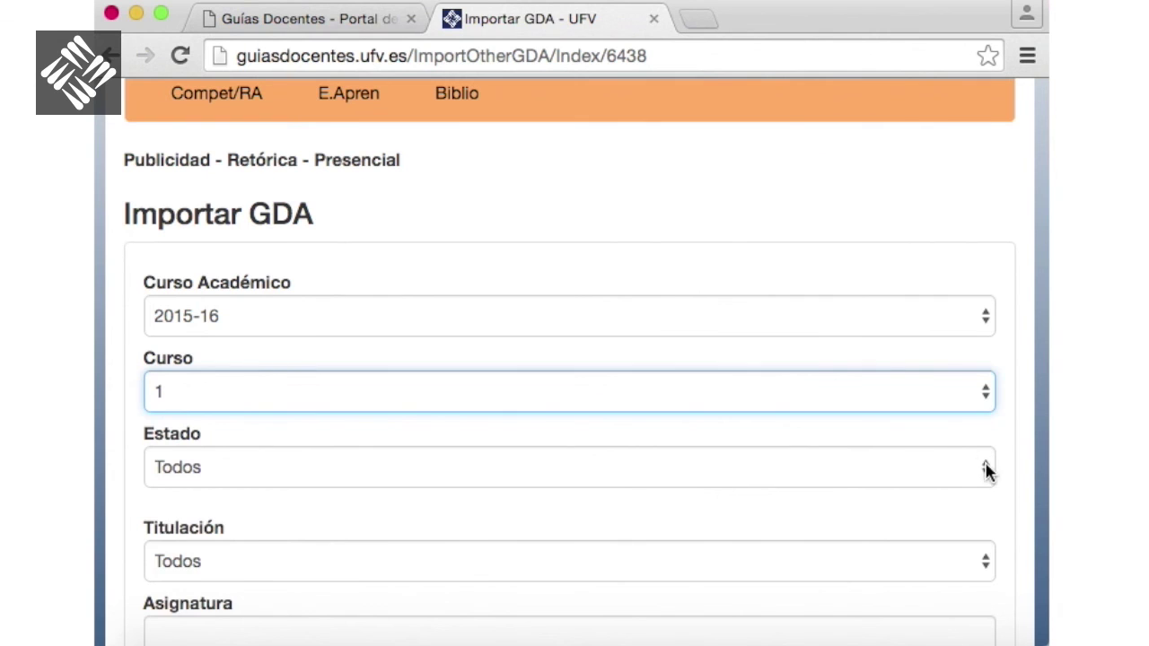
pyautogui.click(988, 472)
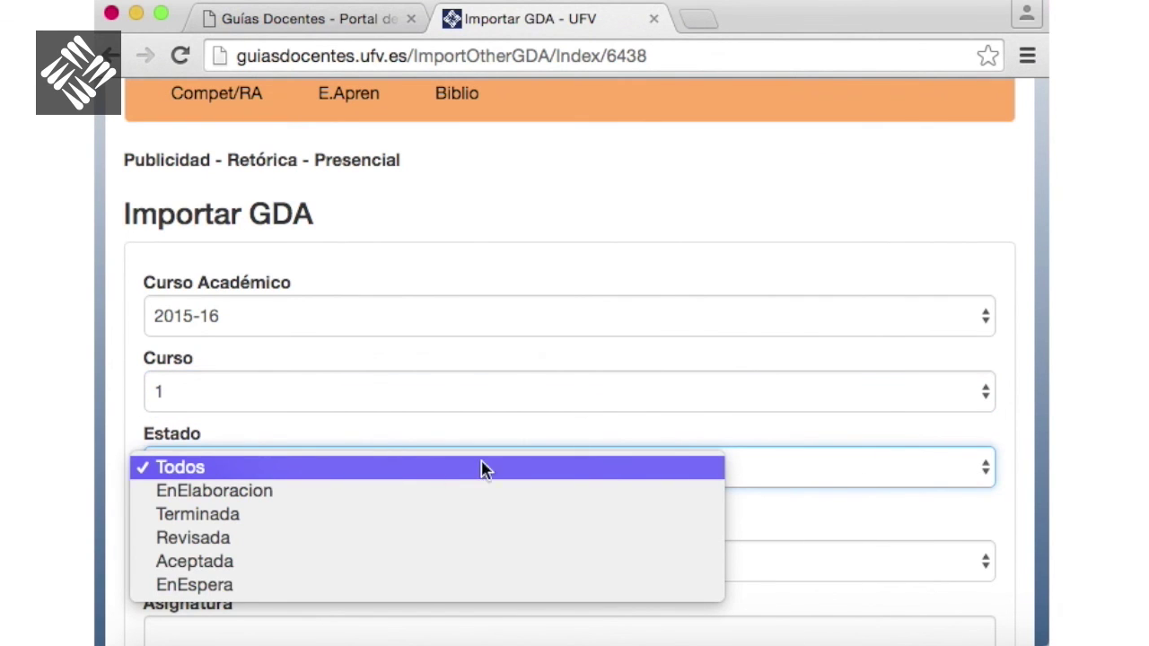
pyautogui.click(715, 423)
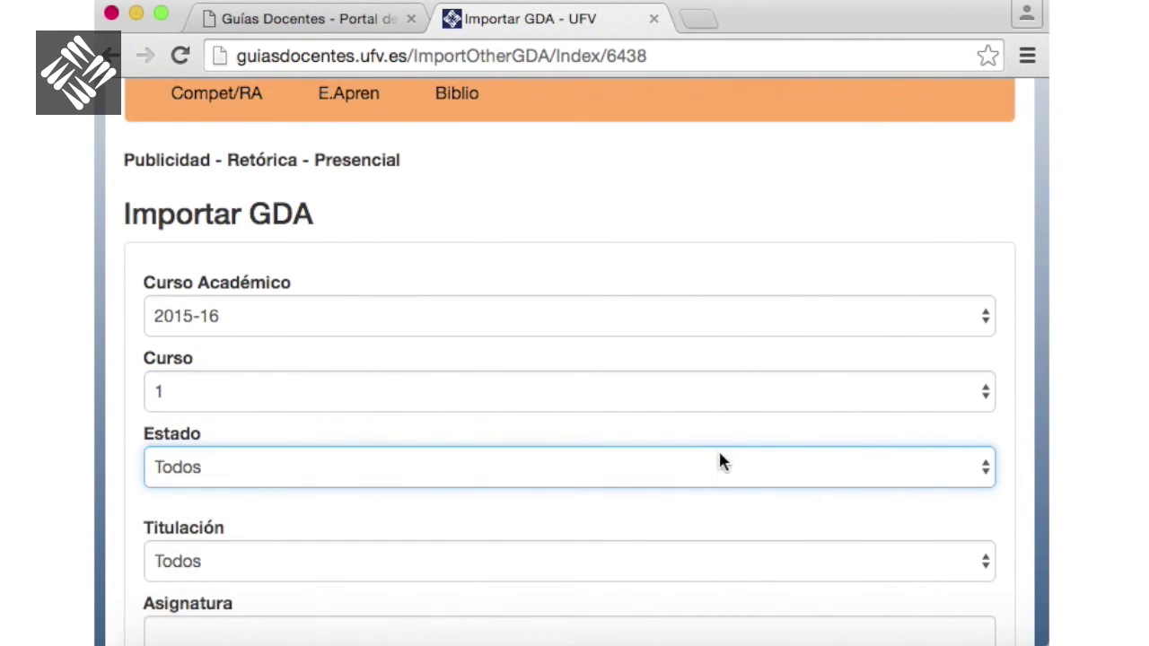
# Set the Titulación filter to Comunicación Audiovisual and apply the filters to the guide list
pyautogui.click(986, 565)
pyautogui.scroll(-3, 493, 600)
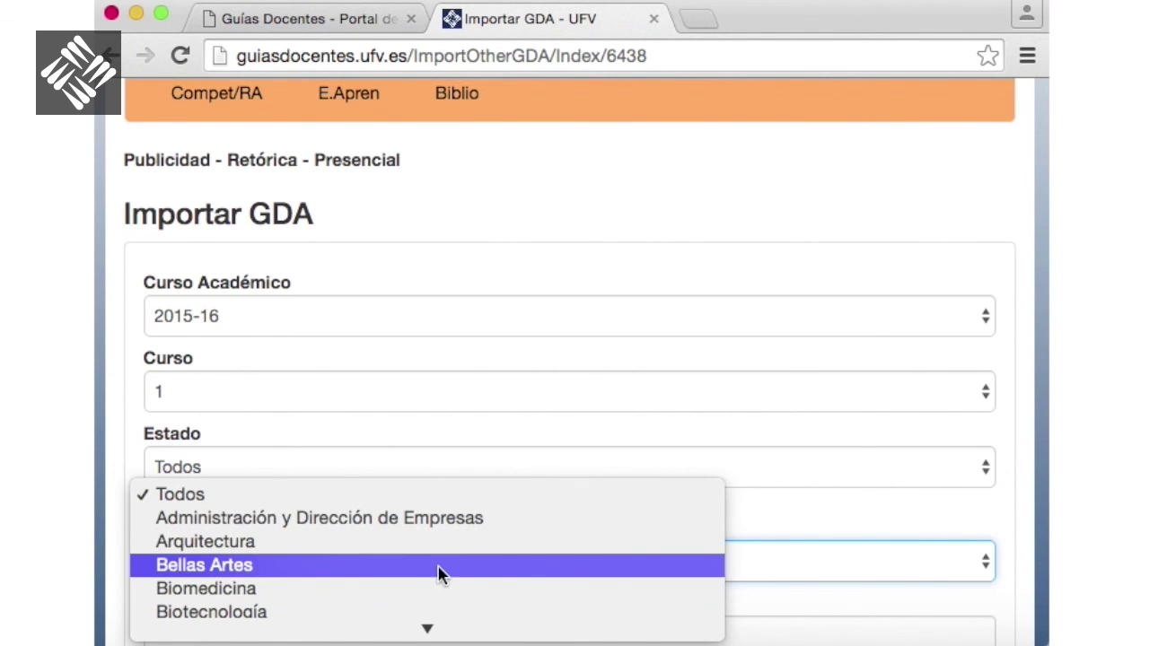
pyautogui.scroll(-5, 444, 570)
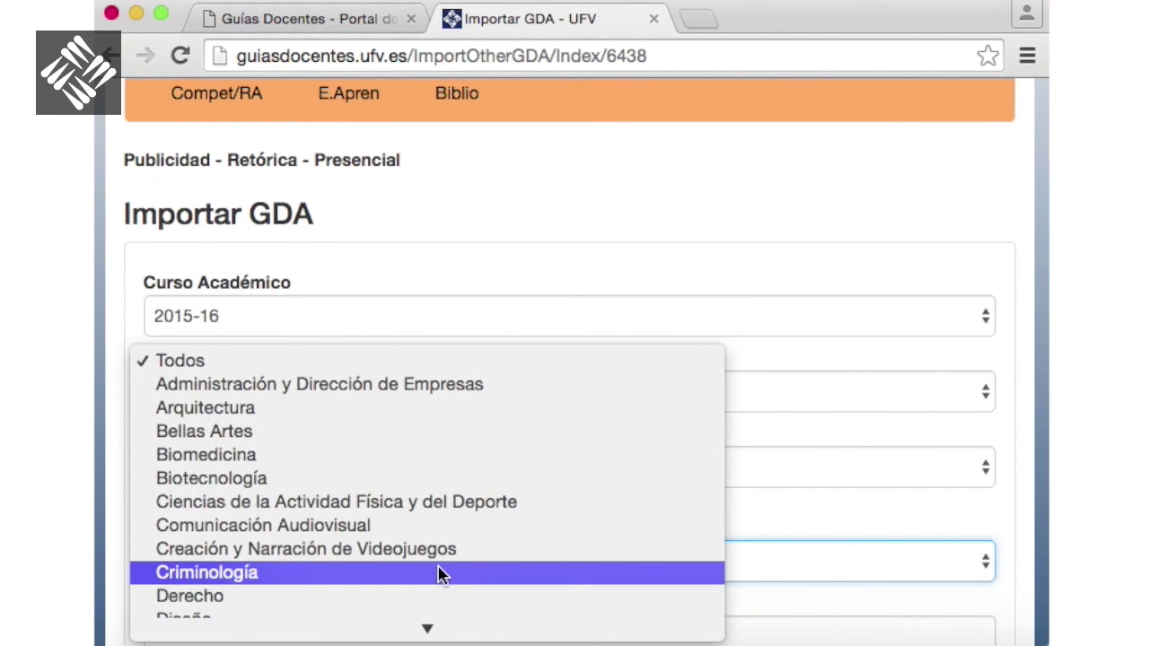
pyautogui.click(435, 530)
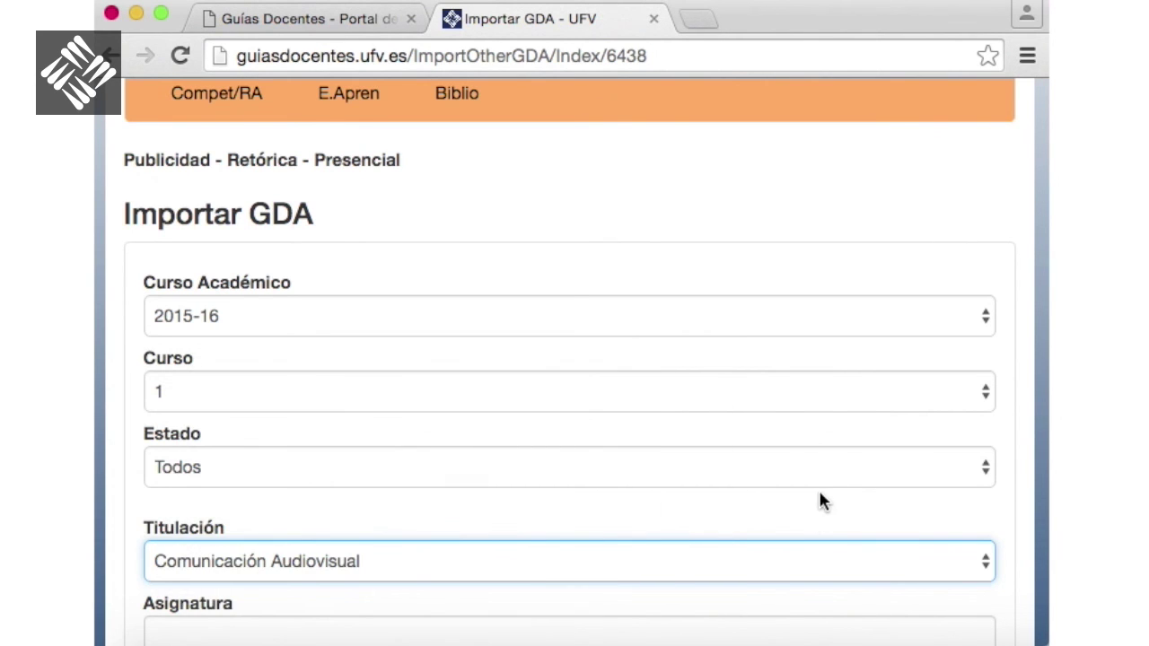
pyautogui.scroll(-5, 829, 500)
pyautogui.click(168, 425)
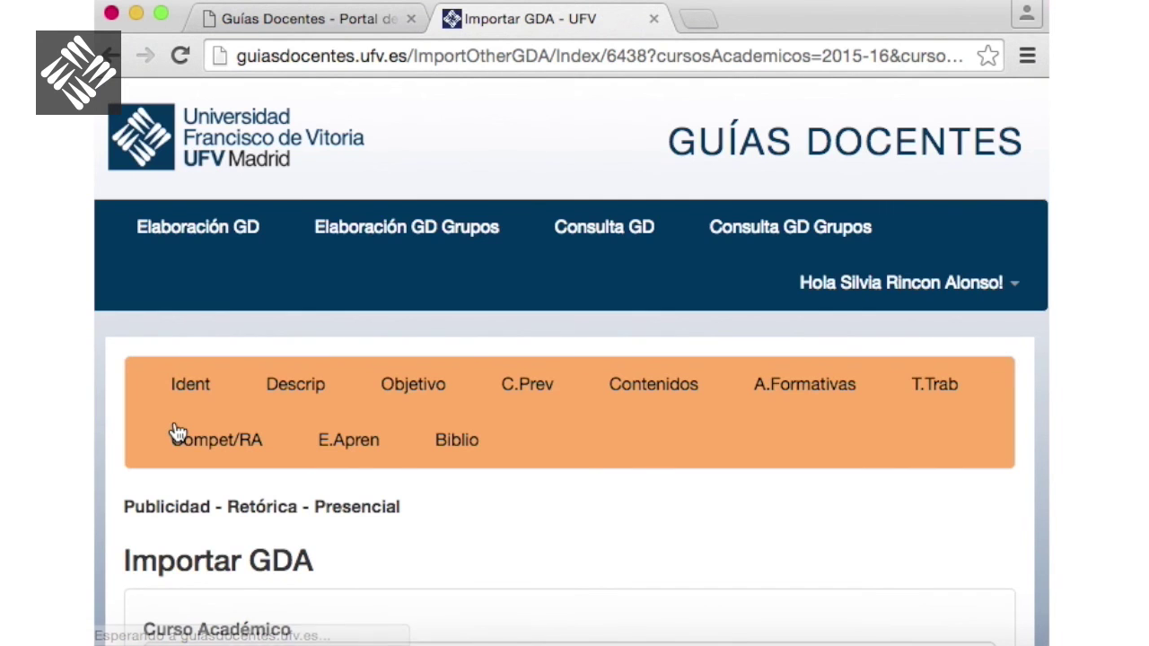
# Choose the 2015-16 guide for Introducción a los Estudios Universitarios as the import source
pyautogui.scroll(-10, 177, 433)
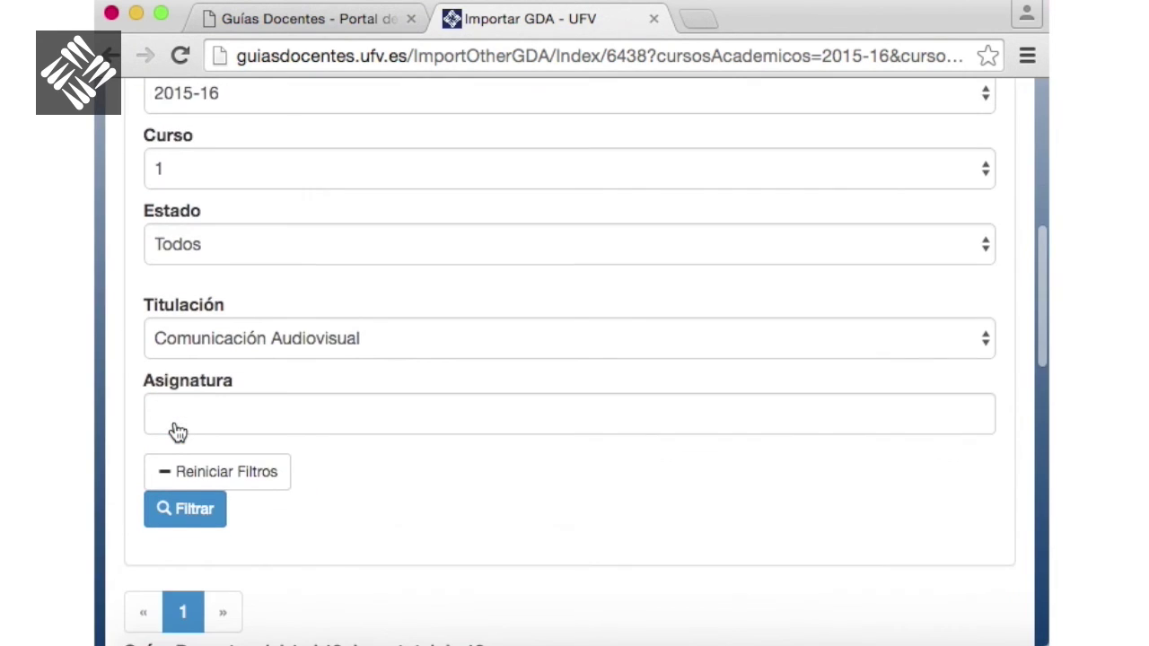
pyautogui.scroll(-5, 176, 431)
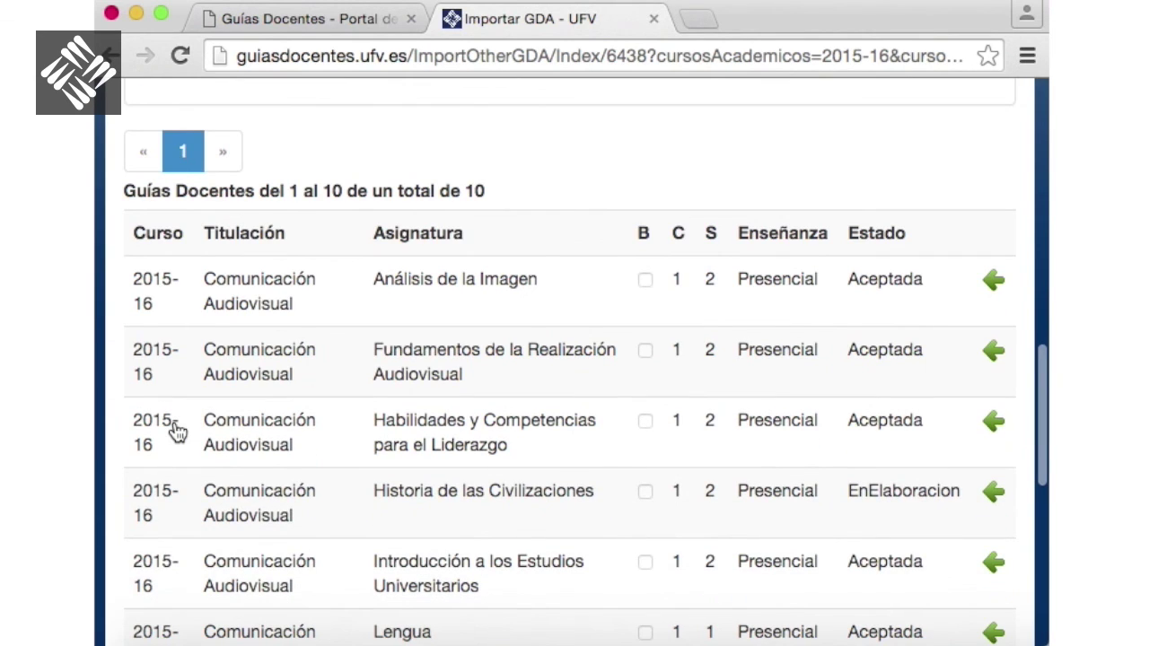
pyautogui.scroll(-1, 1042, 526)
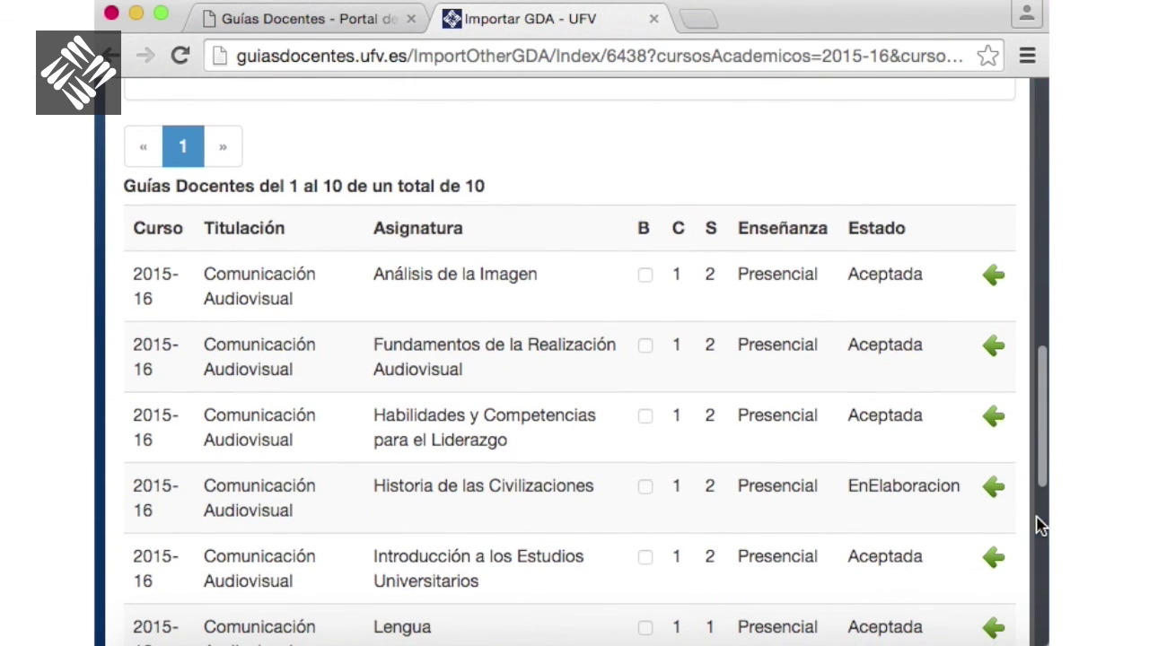
pyautogui.click(993, 554)
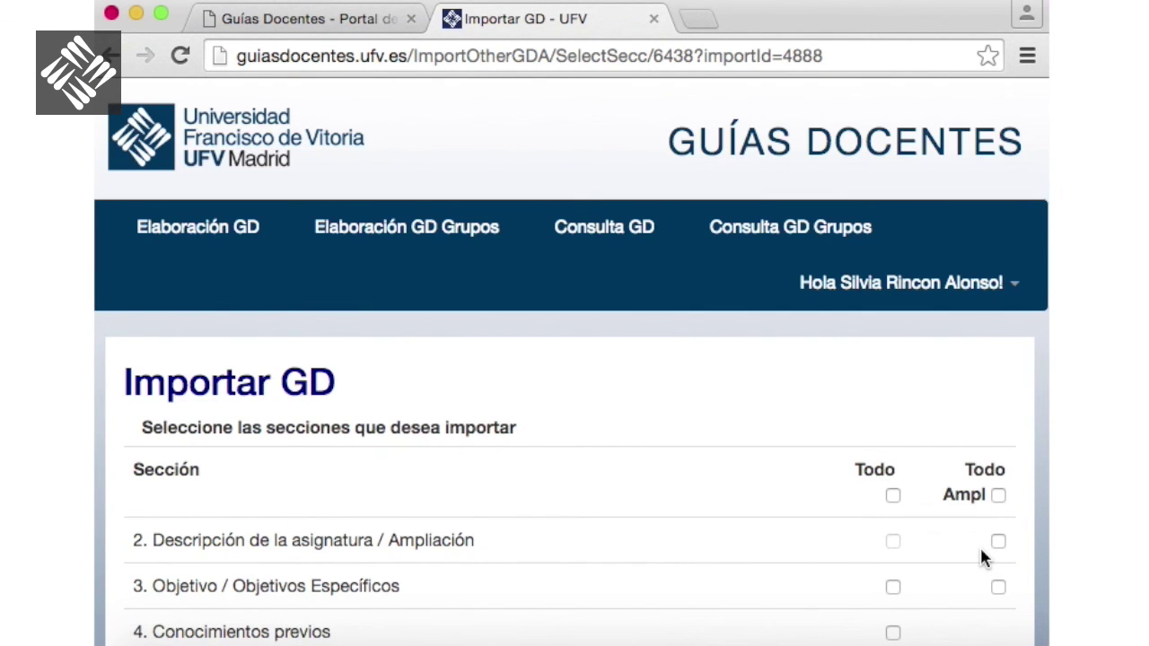
# Select the full Objetivo / Objetivos Específicos and Contenidos sections for import
pyautogui.scroll(-5, 980, 551)
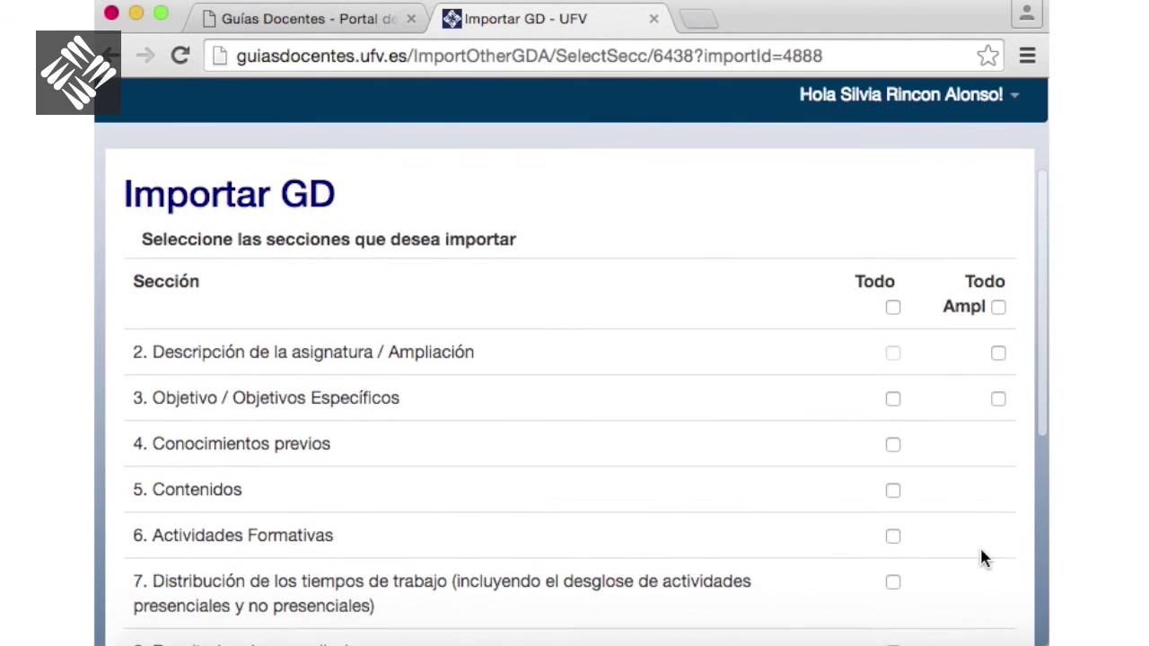
pyautogui.scroll(-4, 981, 550)
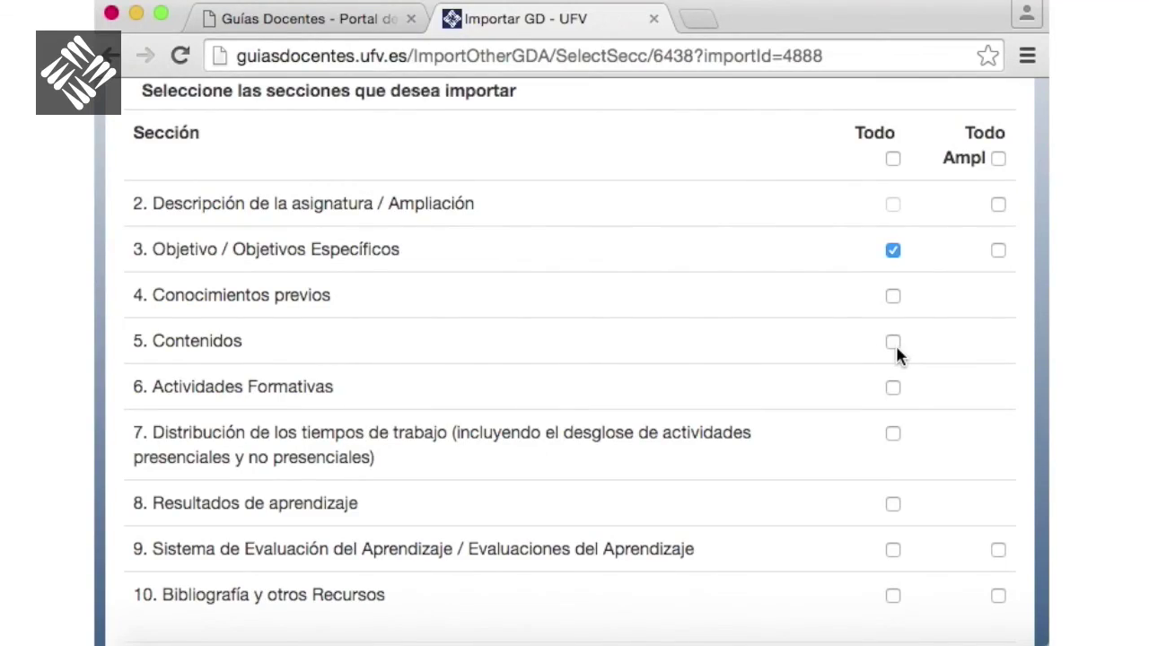
pyautogui.click(894, 342)
pyautogui.scroll(-4, 917, 372)
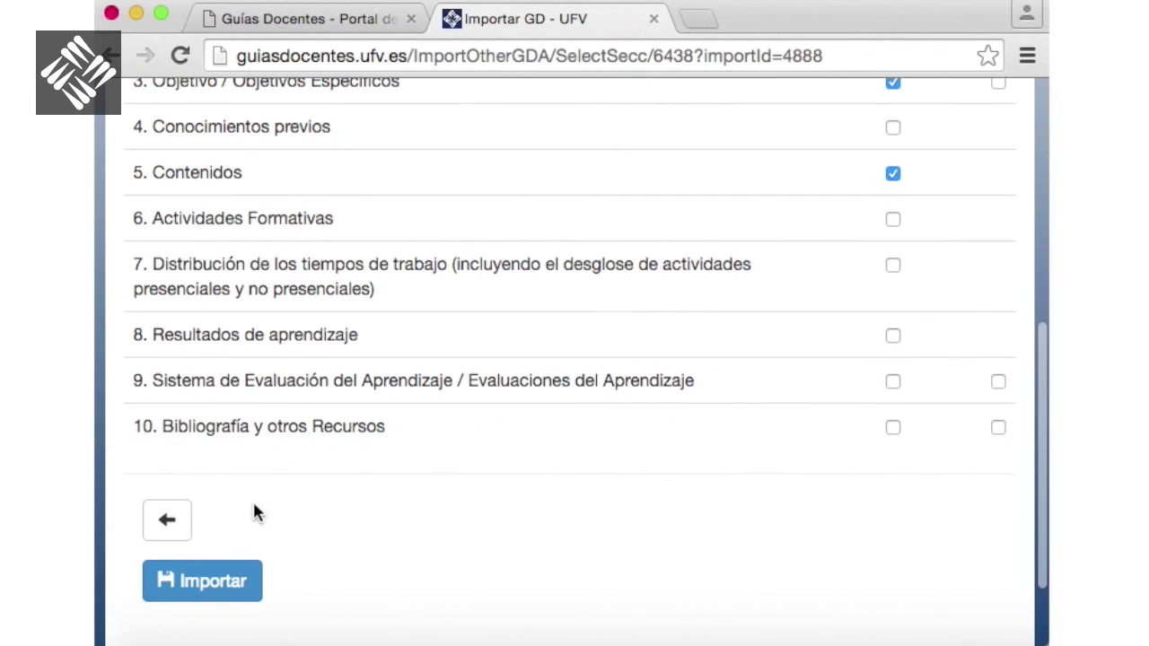
# Leave the section selection without importing and return to the Retórica guide's identification data
pyautogui.click(168, 521)
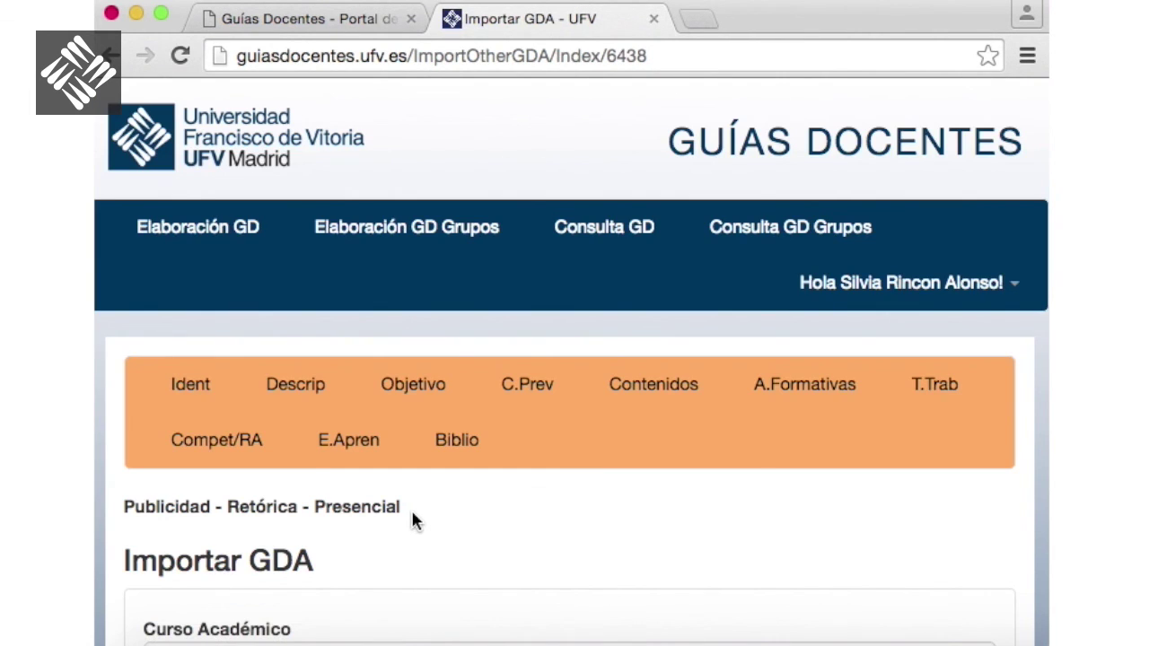
pyautogui.scroll(-15, 412, 514)
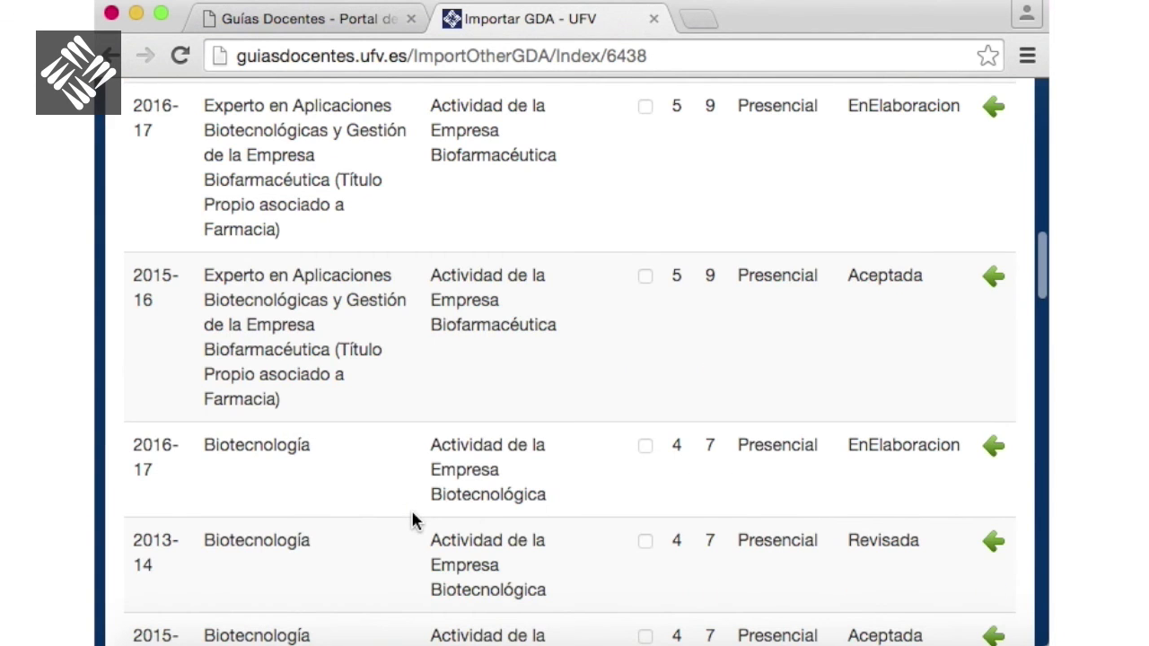
pyautogui.scroll(-20, 412, 515)
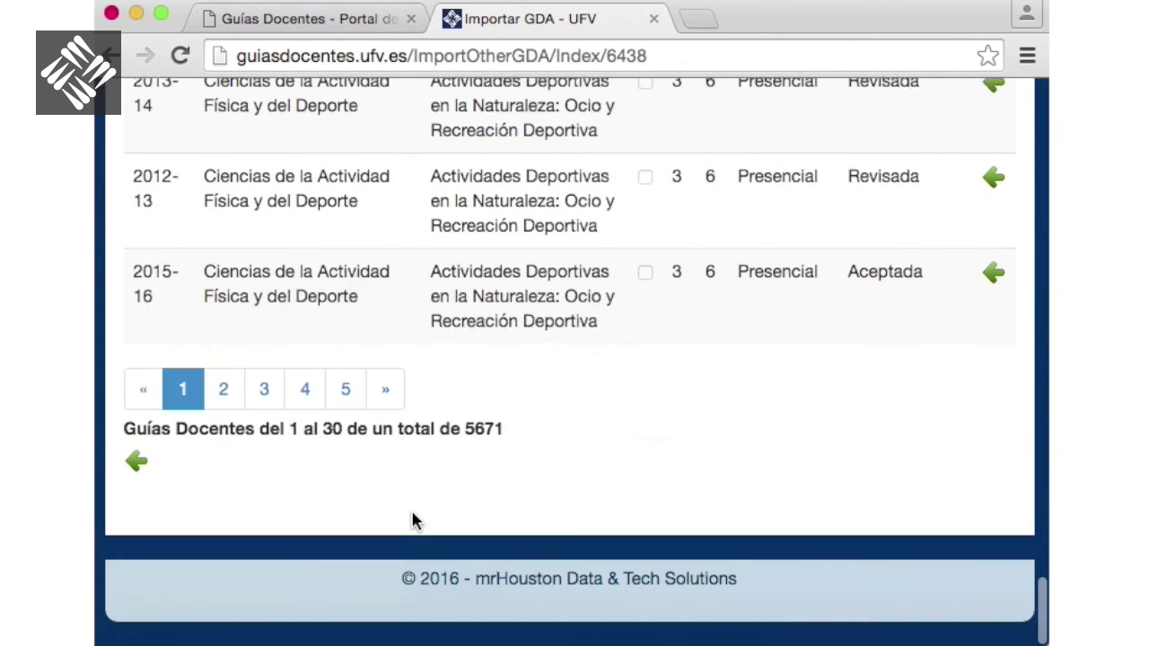
pyautogui.click(136, 462)
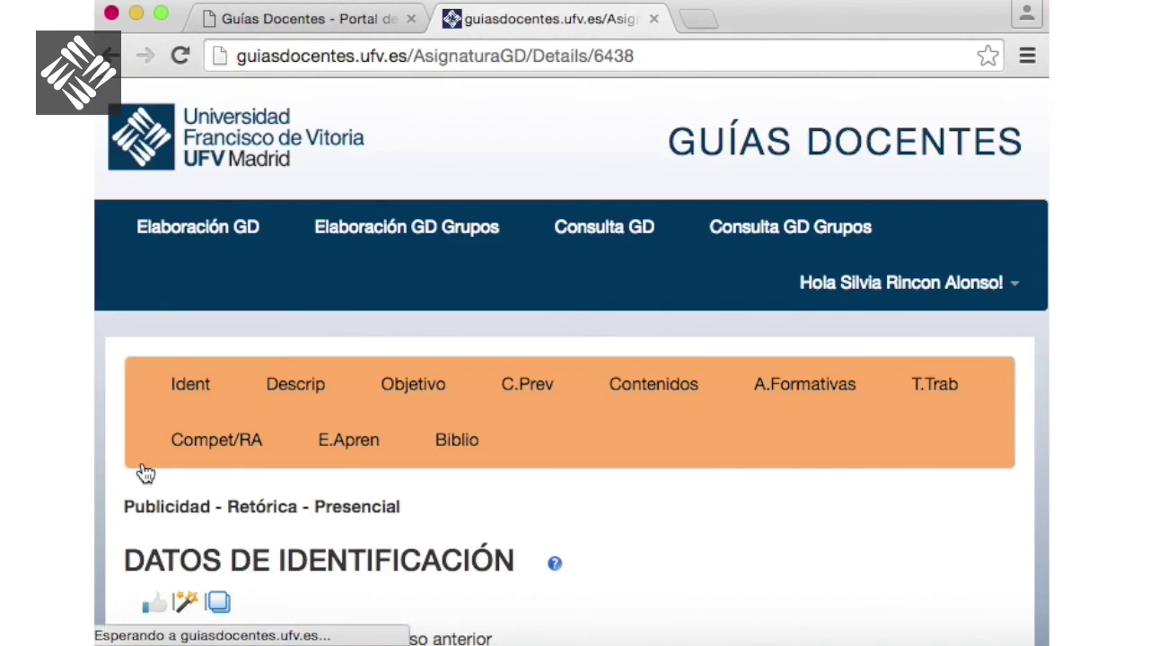
# Review the Retórica guide's error list and identification data, and open the Grupo choices
pyautogui.scroll(-5, 377, 509)
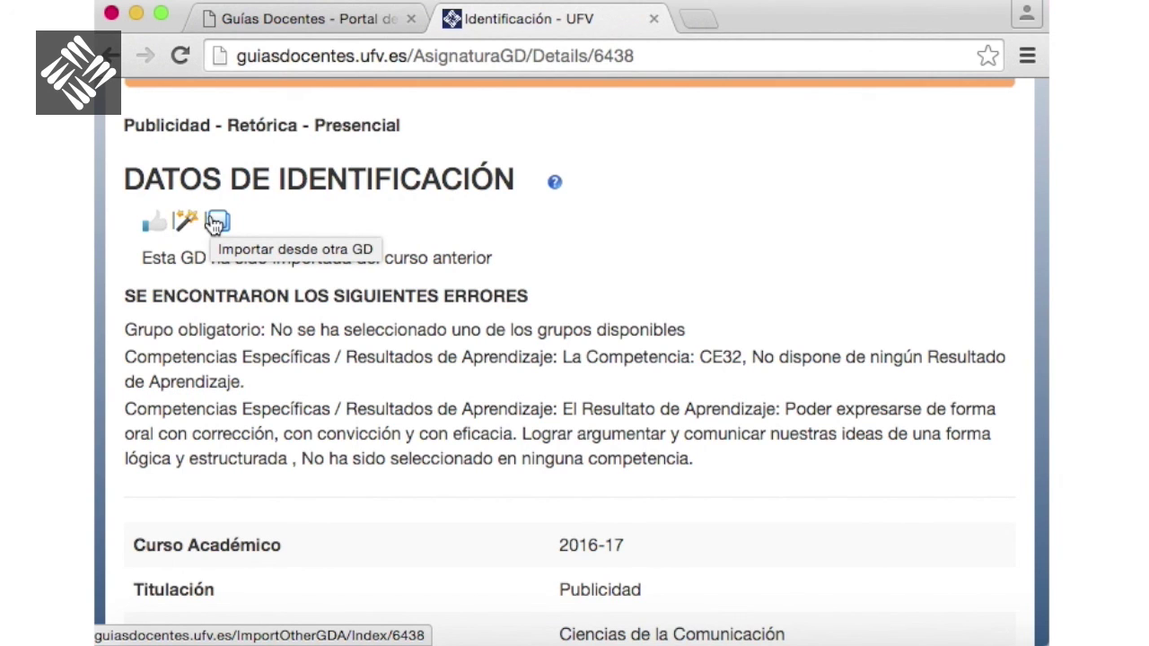
pyautogui.scroll(2, 213, 222)
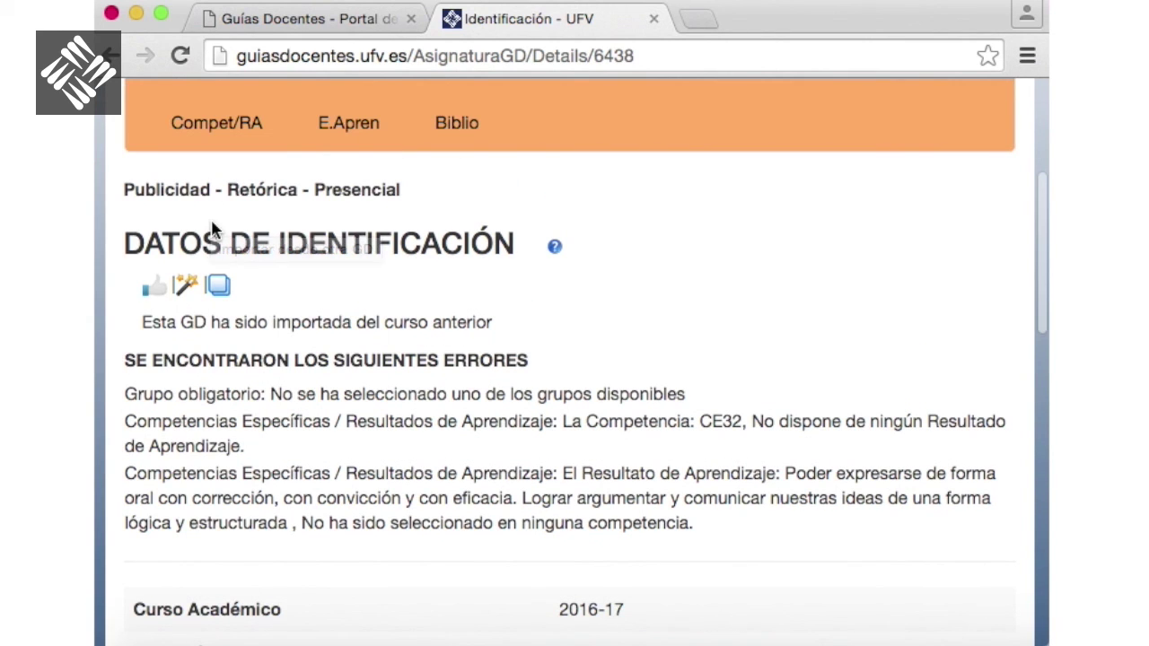
pyautogui.scroll(-1, 212, 222)
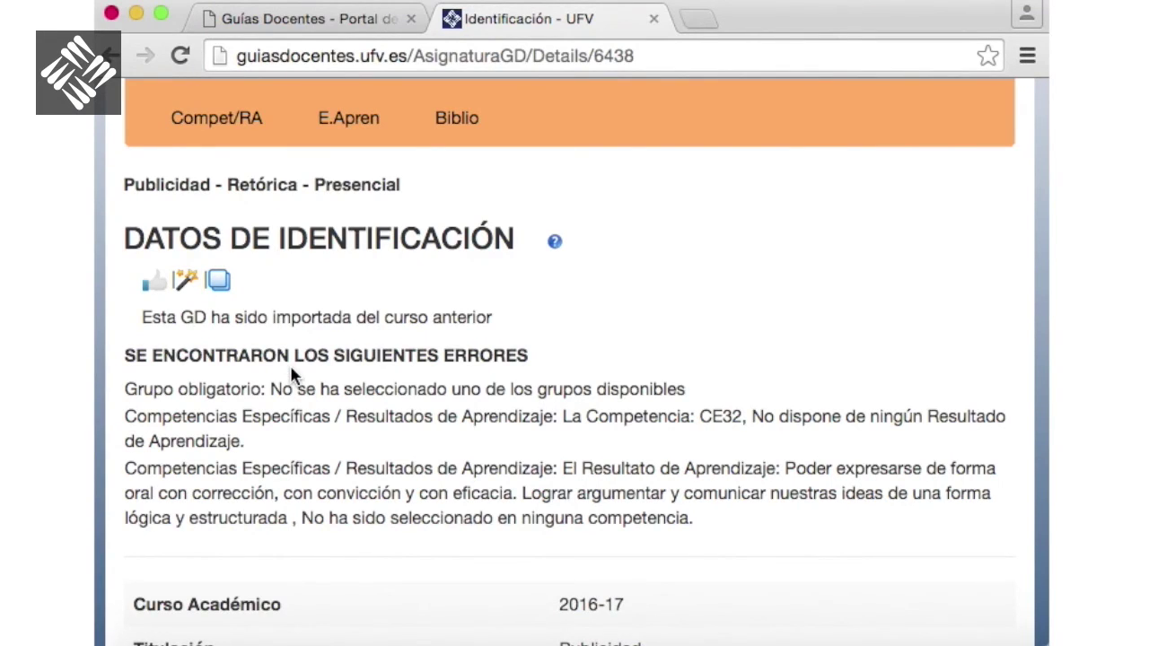
pyautogui.scroll(-1, 292, 376)
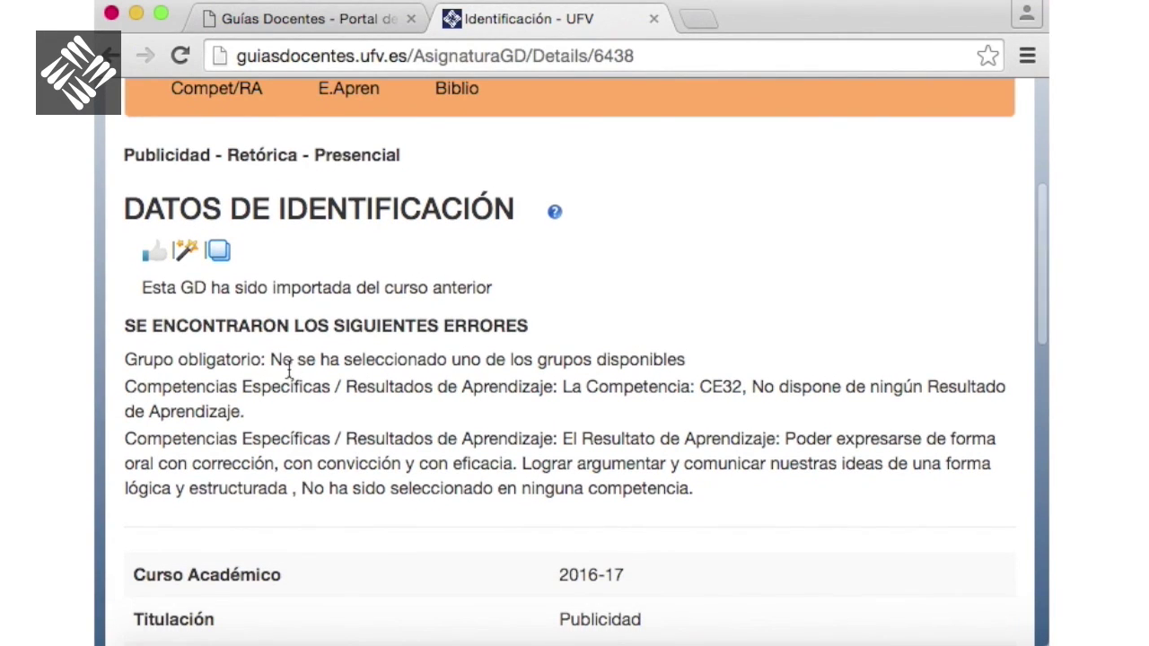
pyautogui.scroll(-10, 289, 370)
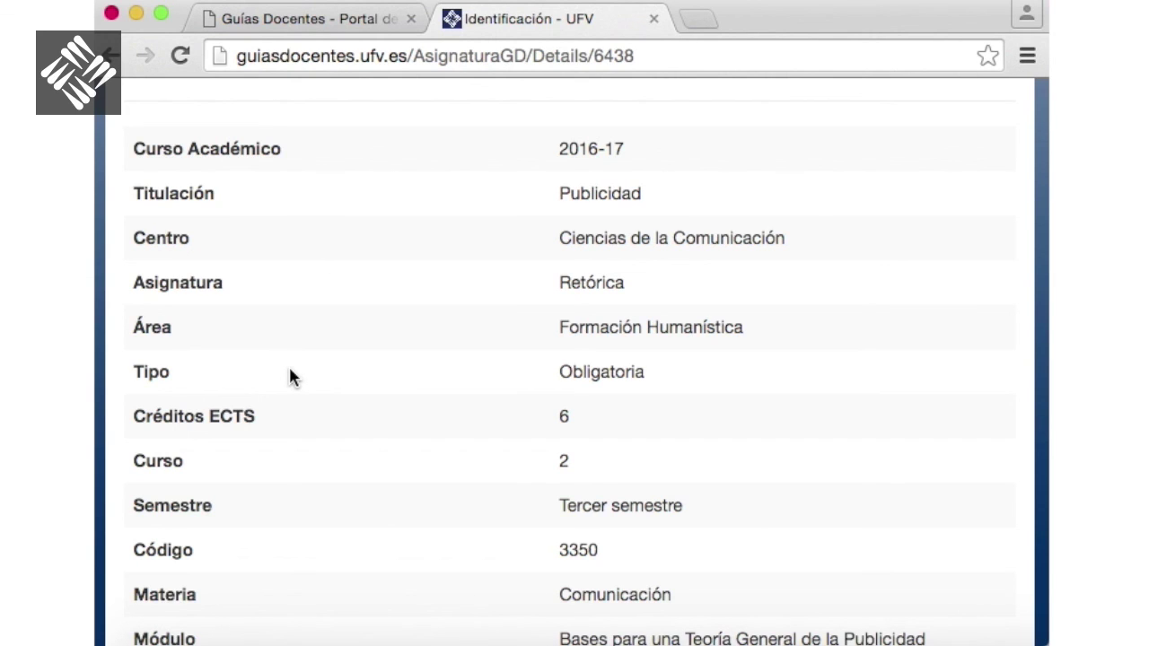
pyautogui.scroll(-3, 285, 372)
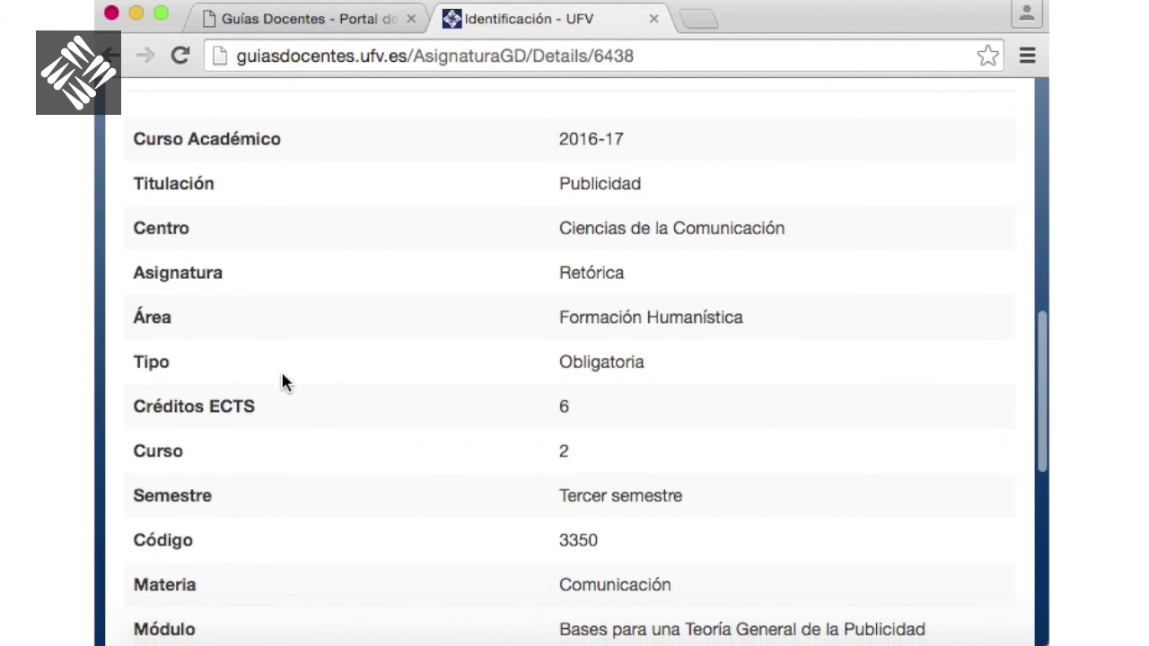
pyautogui.scroll(-5, 281, 382)
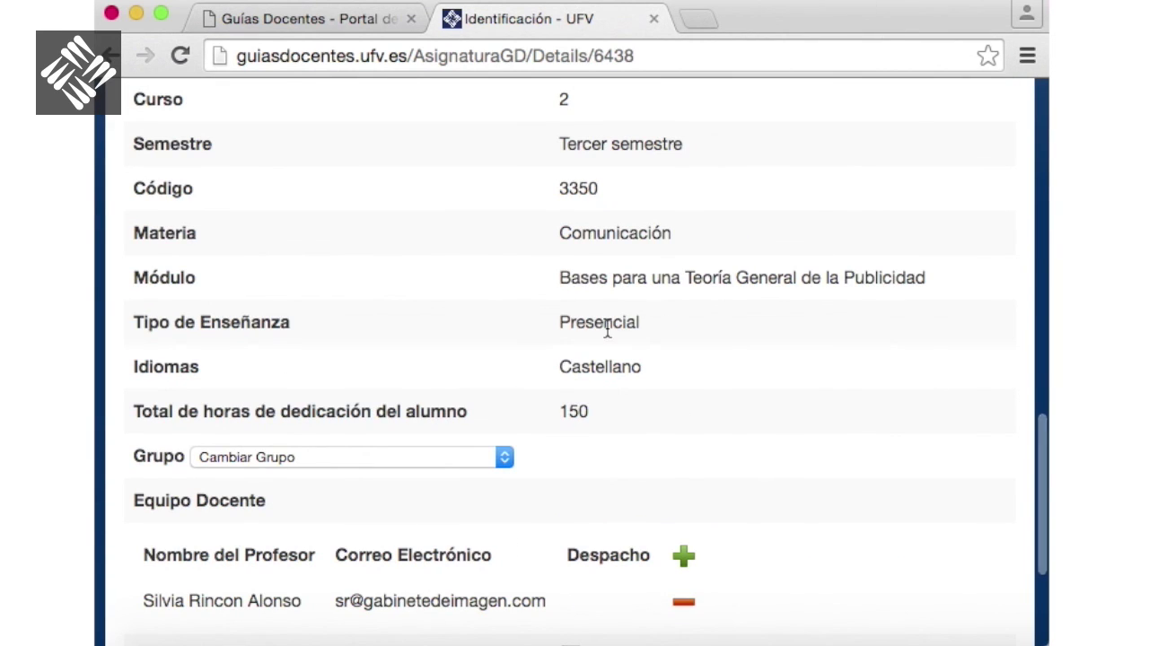
pyautogui.click(504, 459)
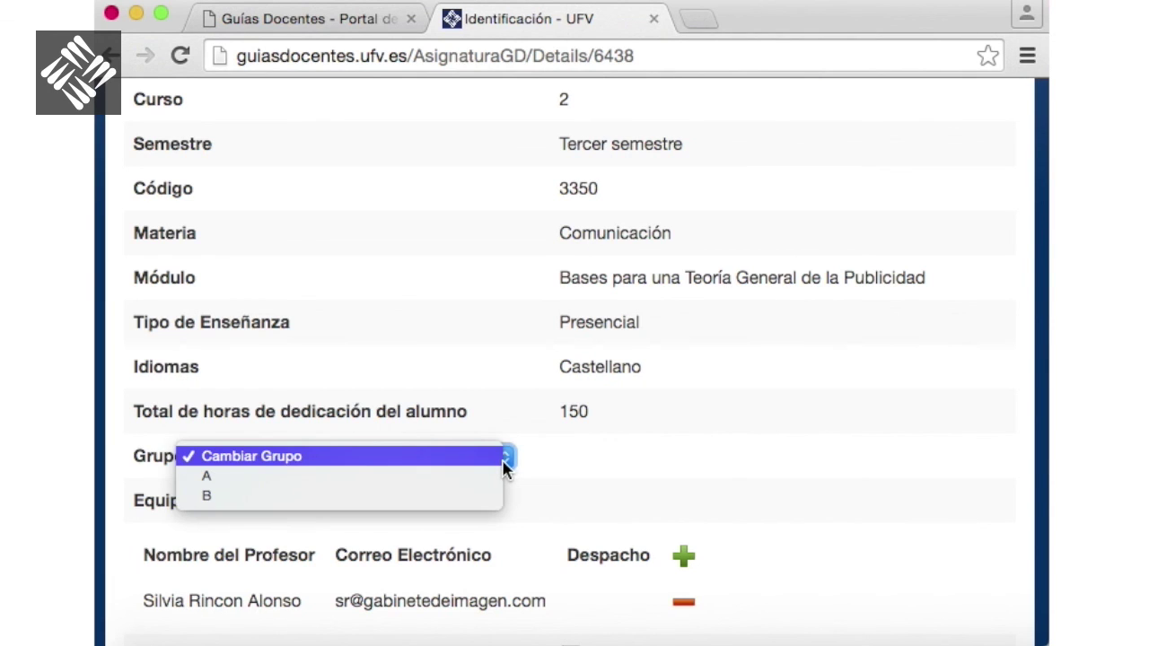
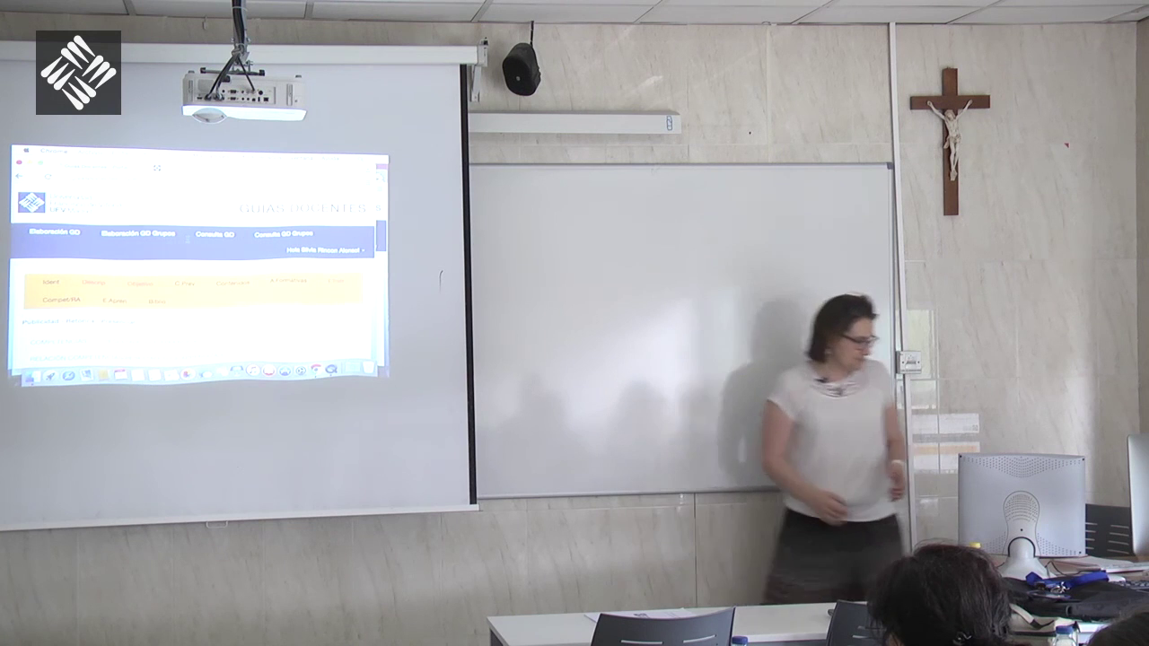
pyautogui.scroll(-10, 193, 287)
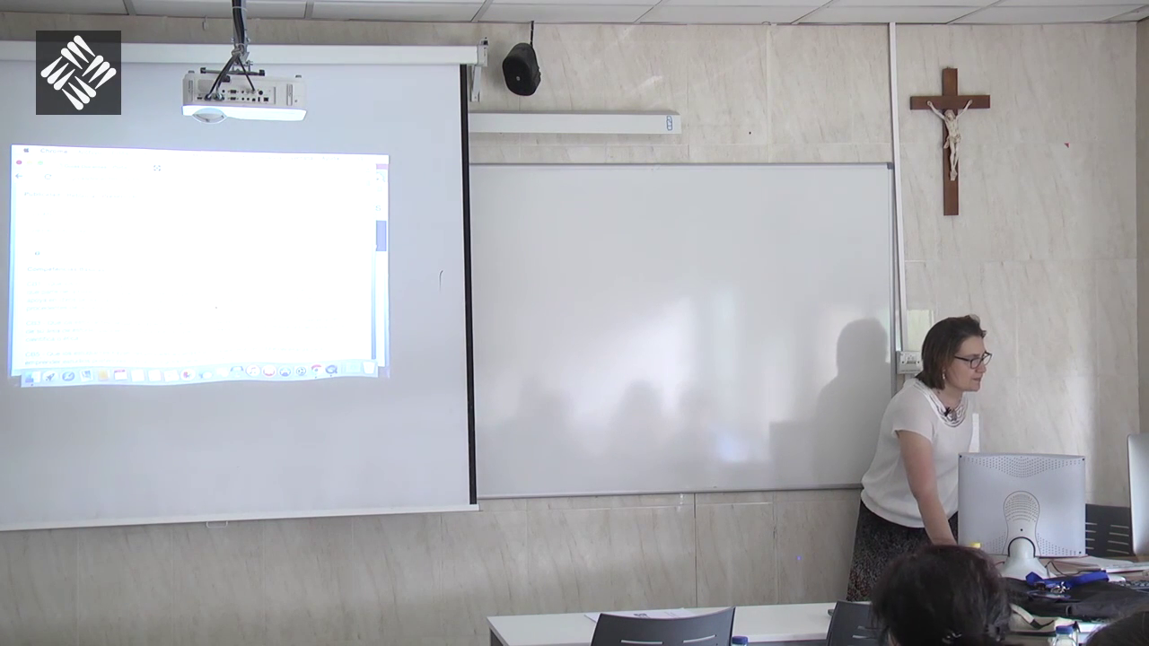
pyautogui.scroll(-3, 193, 270)
pyautogui.scroll(-3, 193, 269)
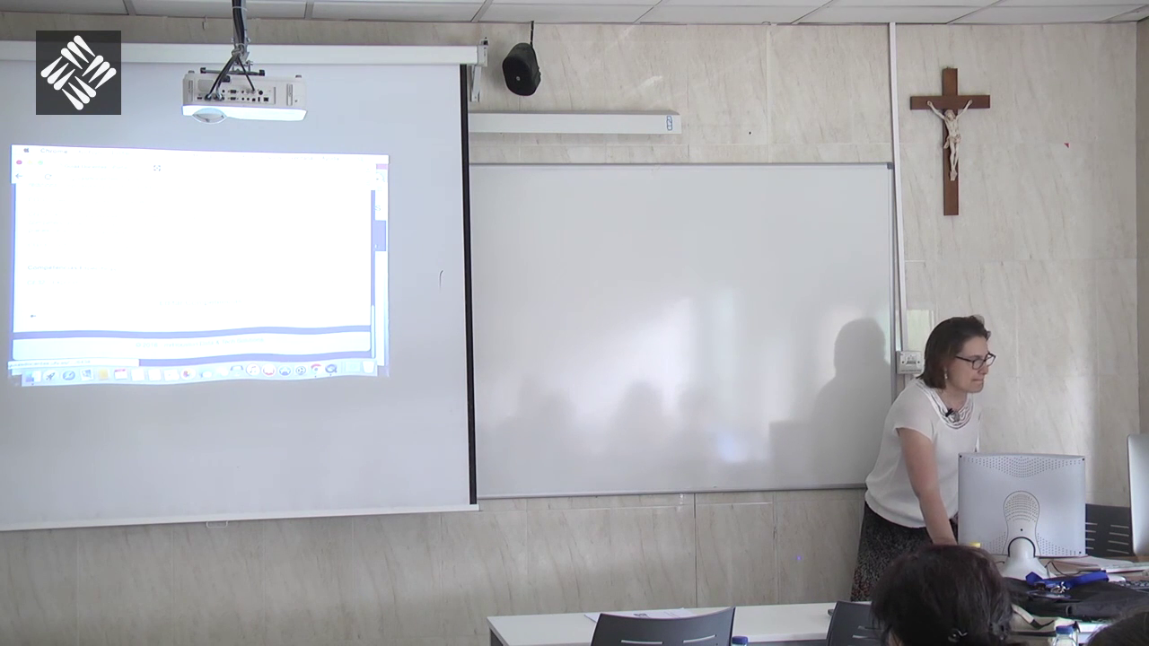
pyautogui.scroll(15, 193, 269)
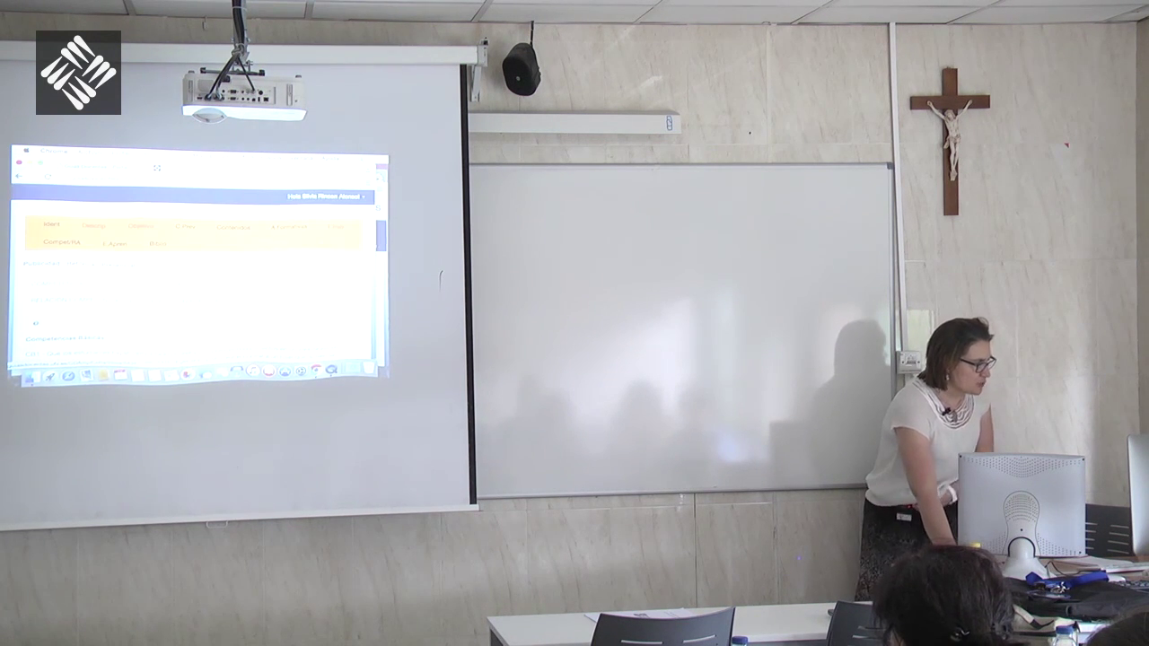
# Open the Resultados de Aprendizaje section of the Retórica guide and view its listed outcomes
pyautogui.click(488, 404)
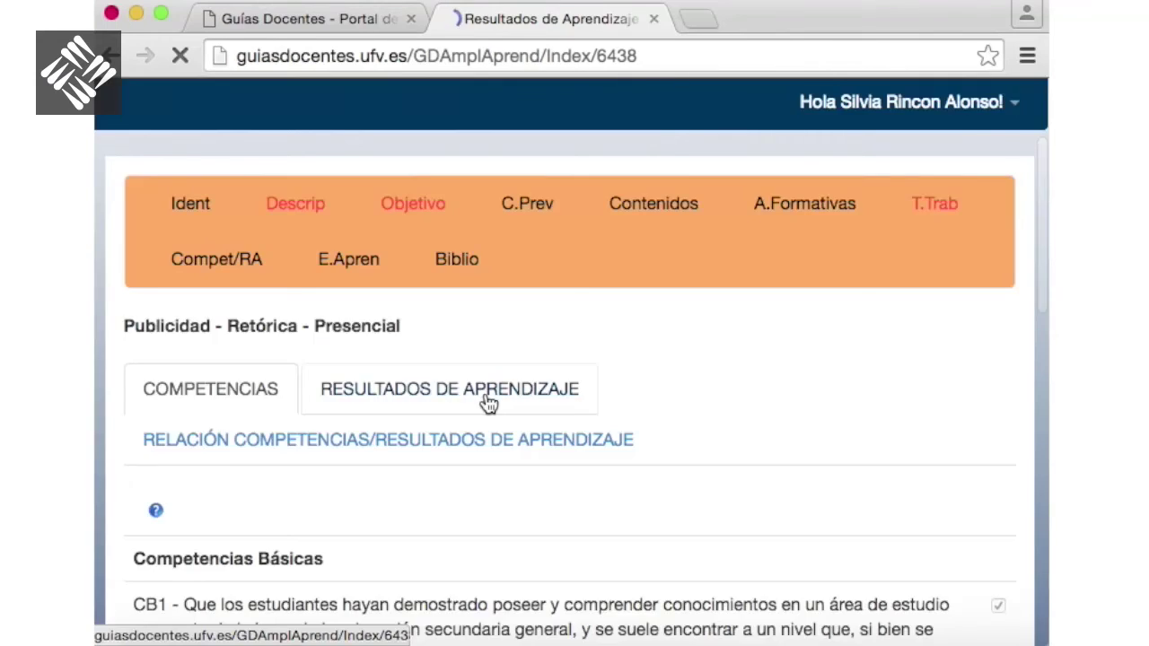
pyautogui.scroll(-5, 494, 404)
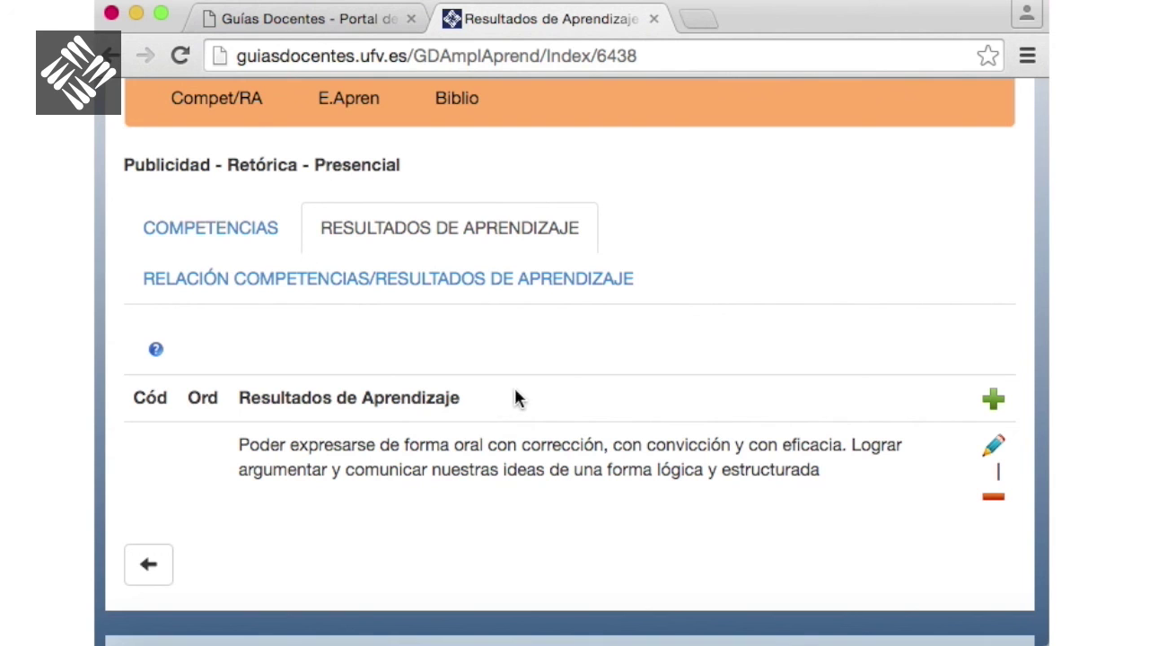
# Try to remove the sentence "Lograr argumentar y comunicar nuestras ideas..." from the existing learning outcome and save it without a code
pyautogui.click(994, 450)
pyautogui.scroll(-3, 664, 521)
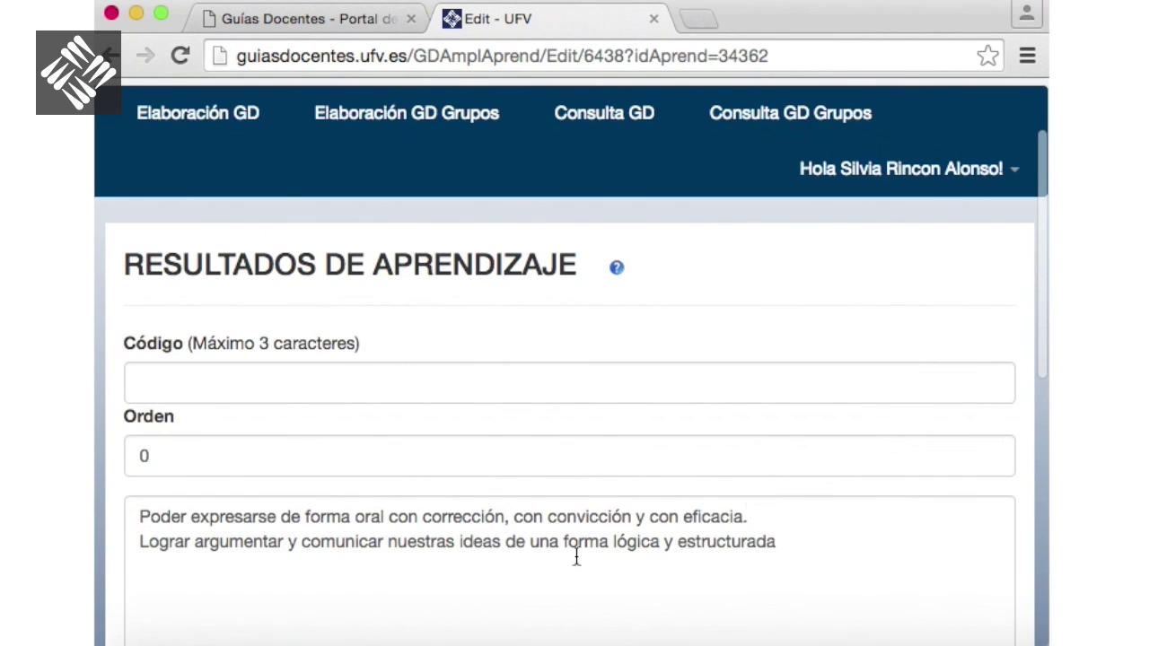
pyautogui.moveTo(140, 541); pyautogui.dragTo(554, 603)
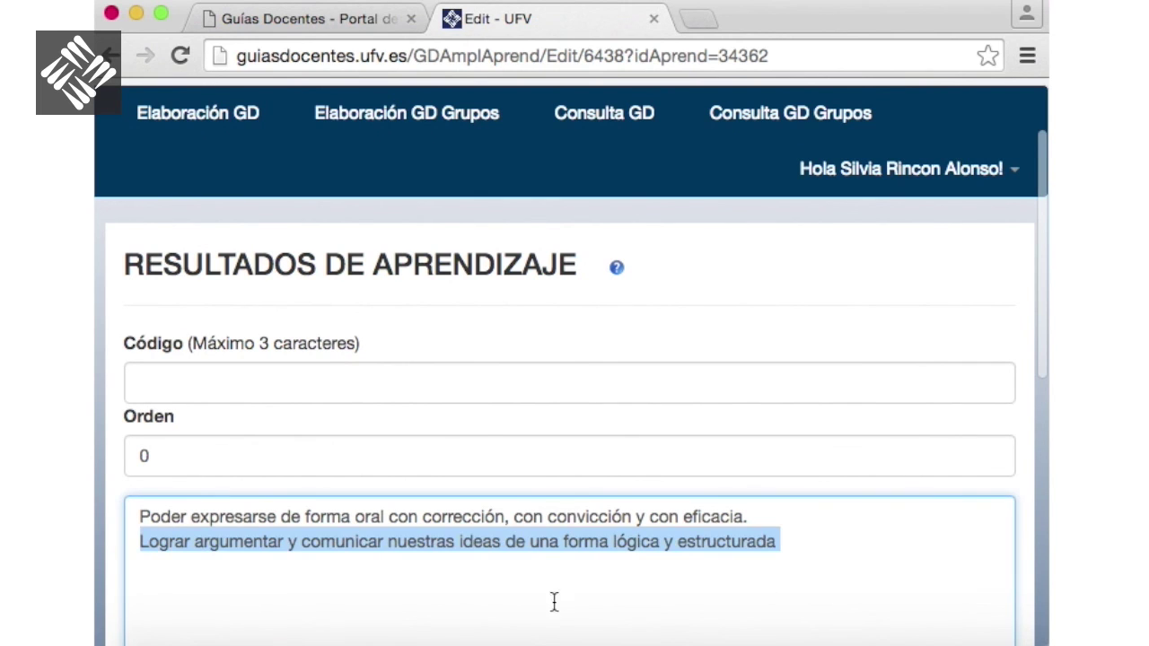
pyautogui.press('BackSpace')
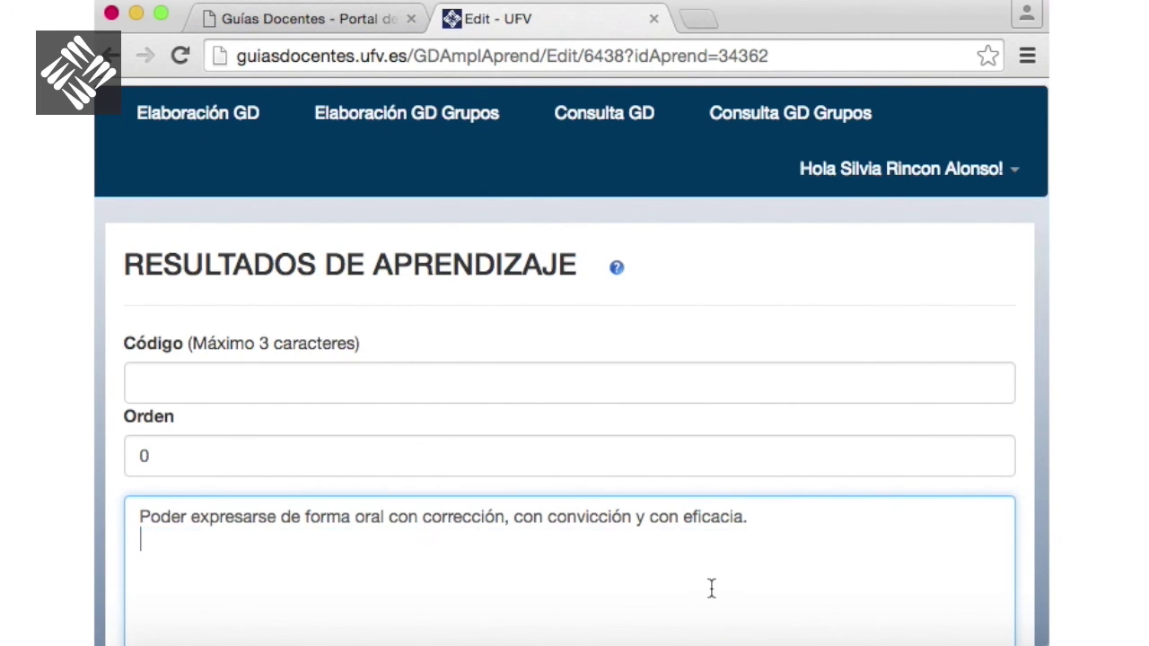
pyautogui.press('BackSpace')
pyautogui.scroll(-5, 581, 544)
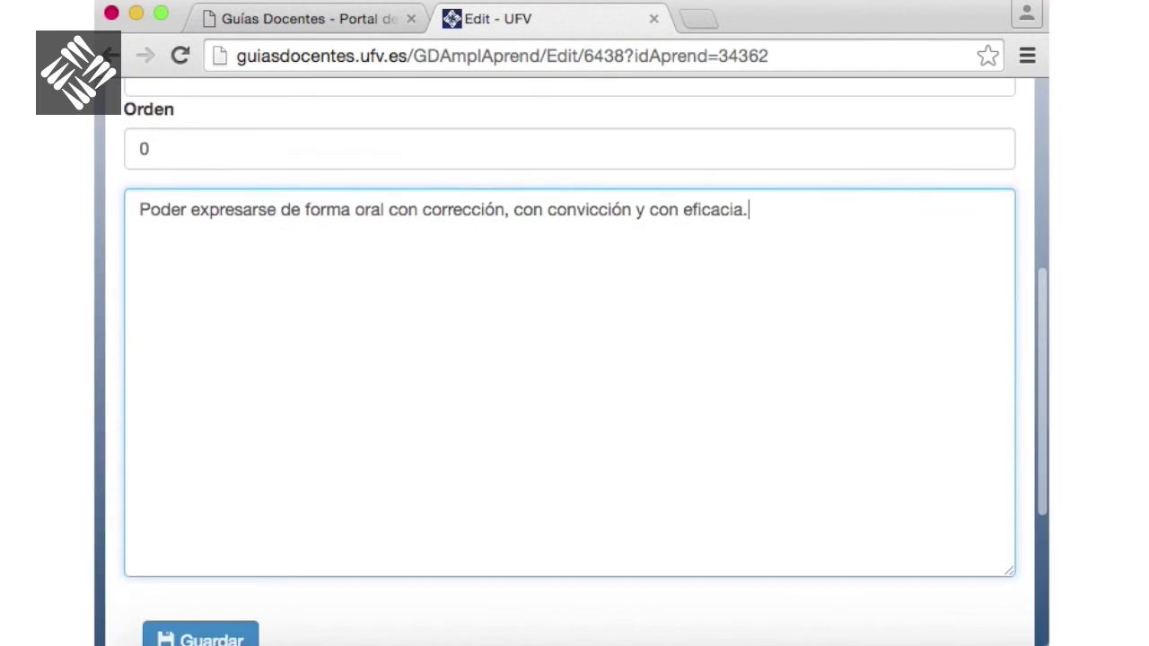
pyautogui.click(226, 542)
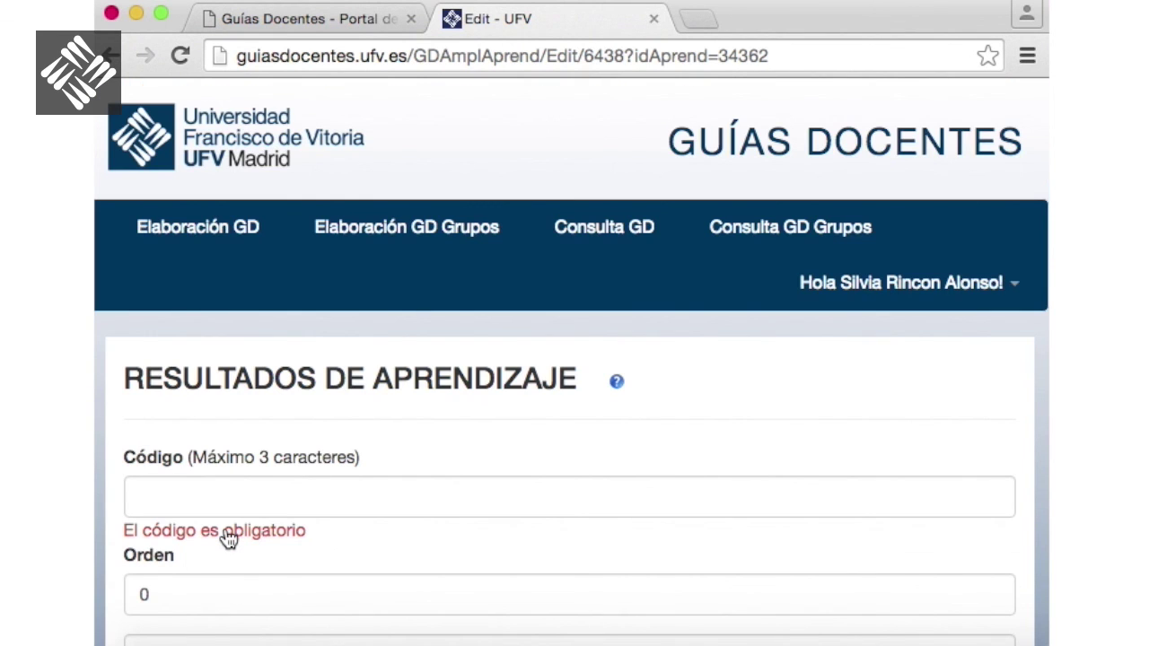
# Leave the learning outcome's edit form without saving the changes
pyautogui.click(238, 507)
pyautogui.scroll(-2, 241, 506)
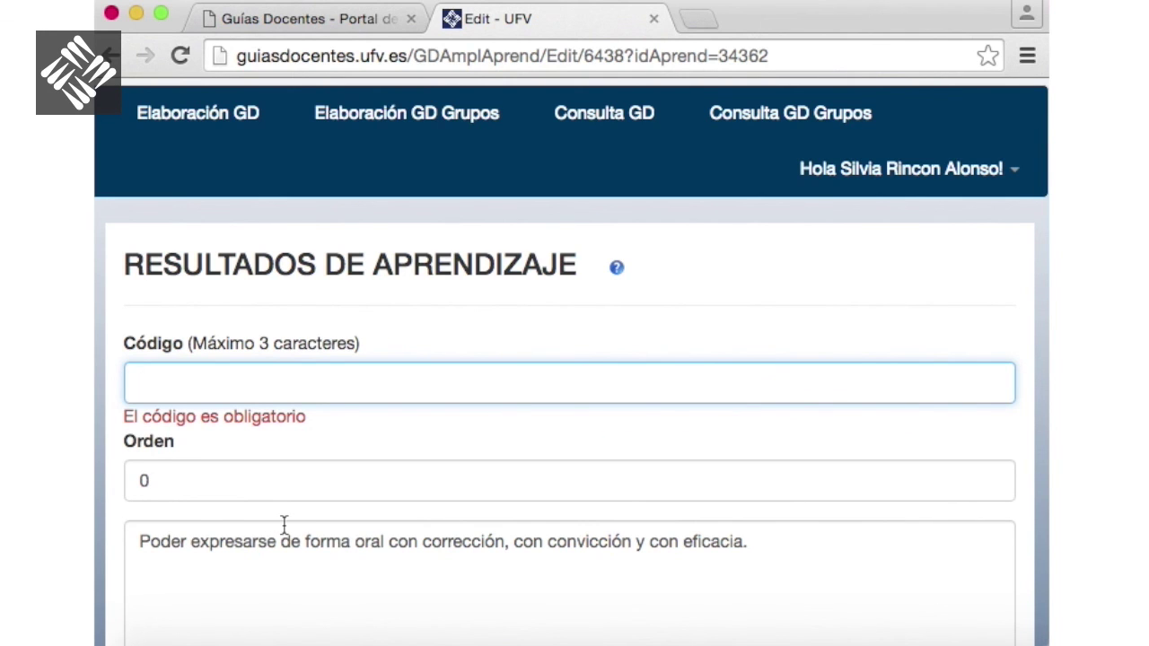
pyautogui.scroll(-10, 283, 525)
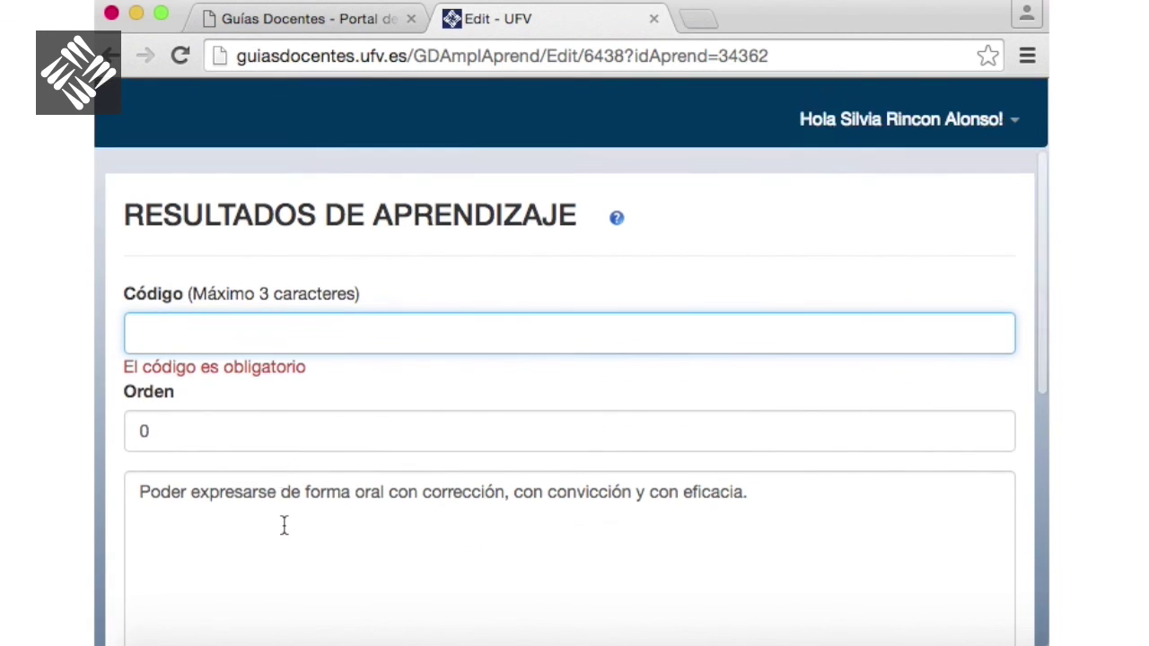
pyautogui.click(154, 462)
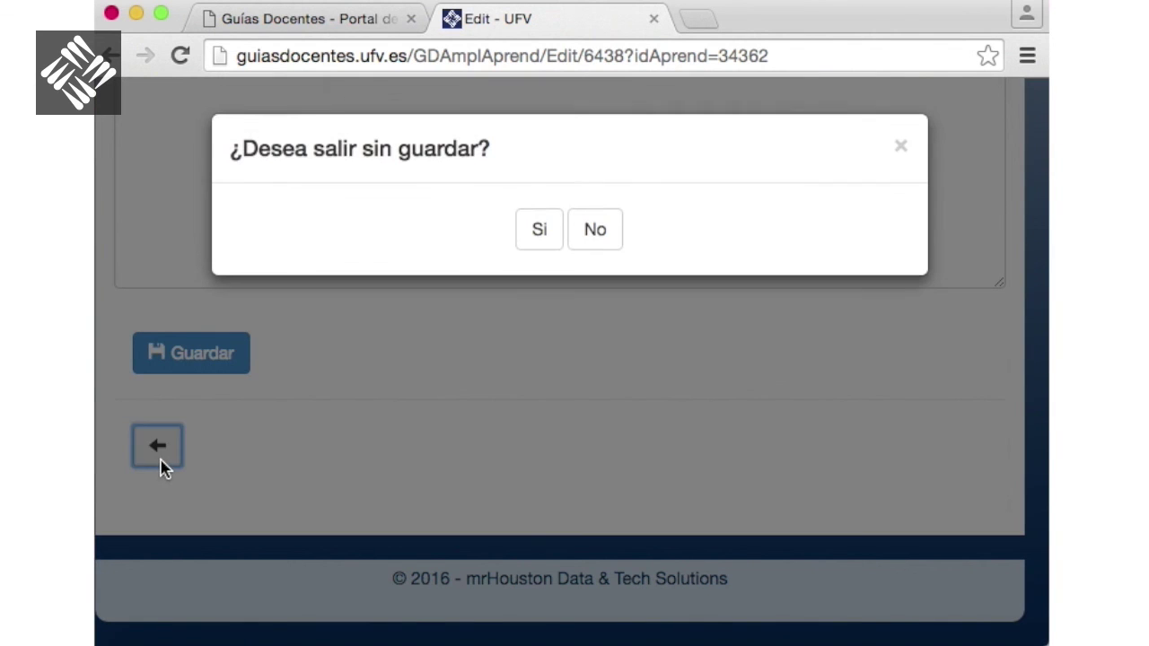
pyautogui.click(540, 232)
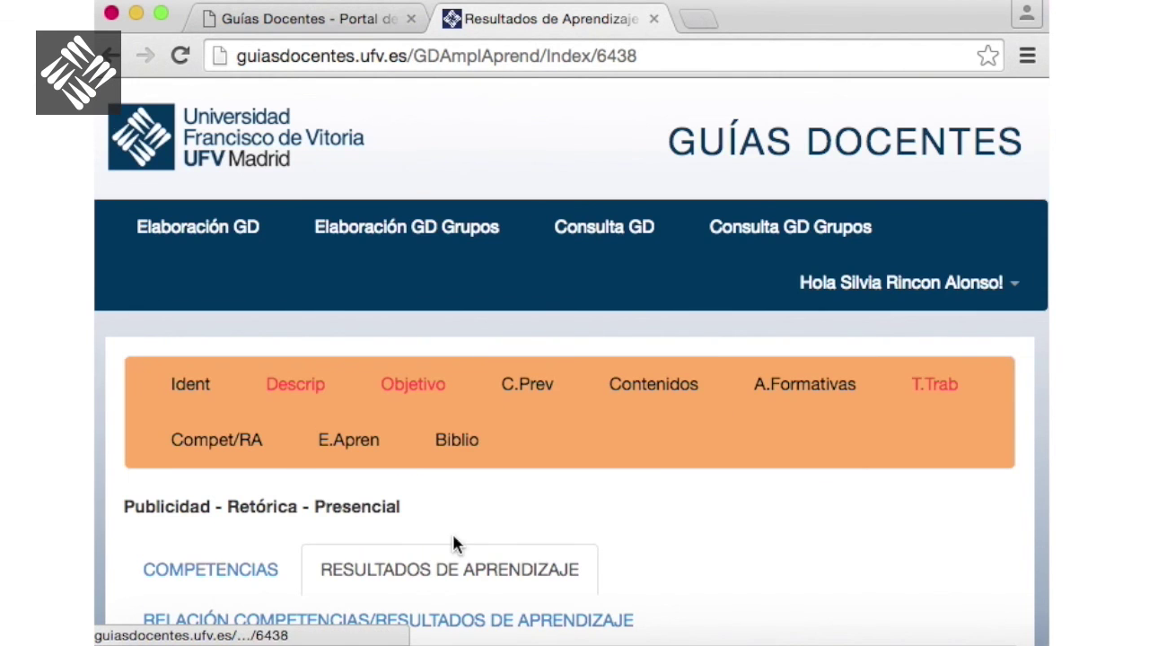
# Open the Relación Competencias/Resultados de Aprendizaje section of the Retórica guide and view its content
pyautogui.scroll(-5, 453, 534)
pyautogui.scroll(-2, 456, 534)
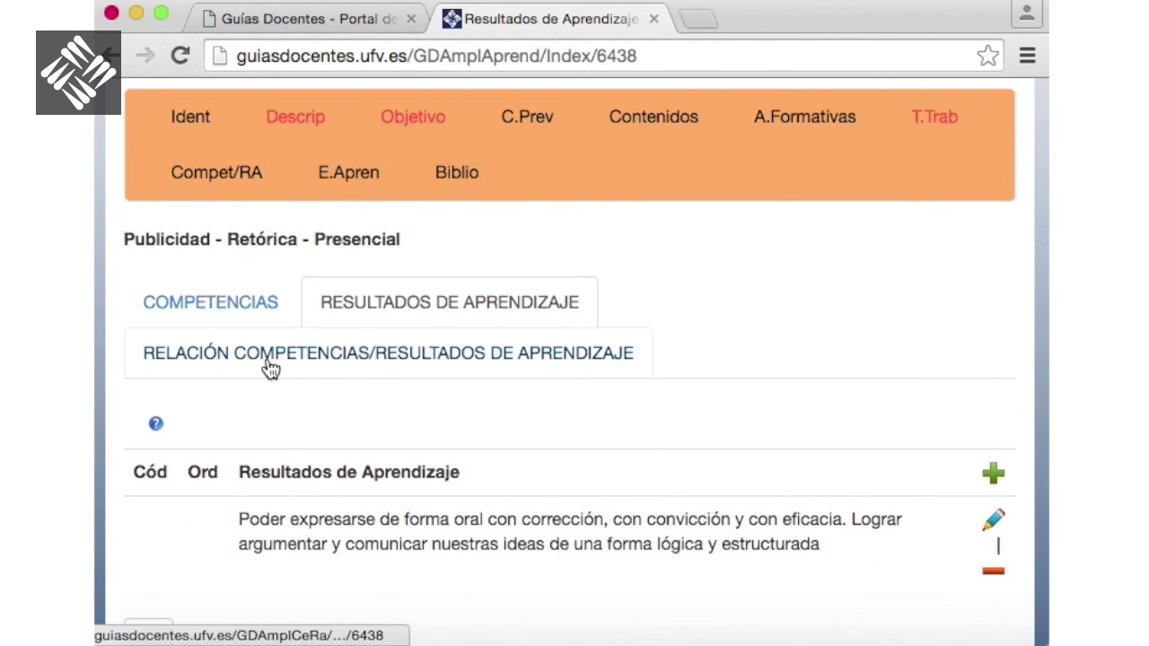
pyautogui.click(269, 369)
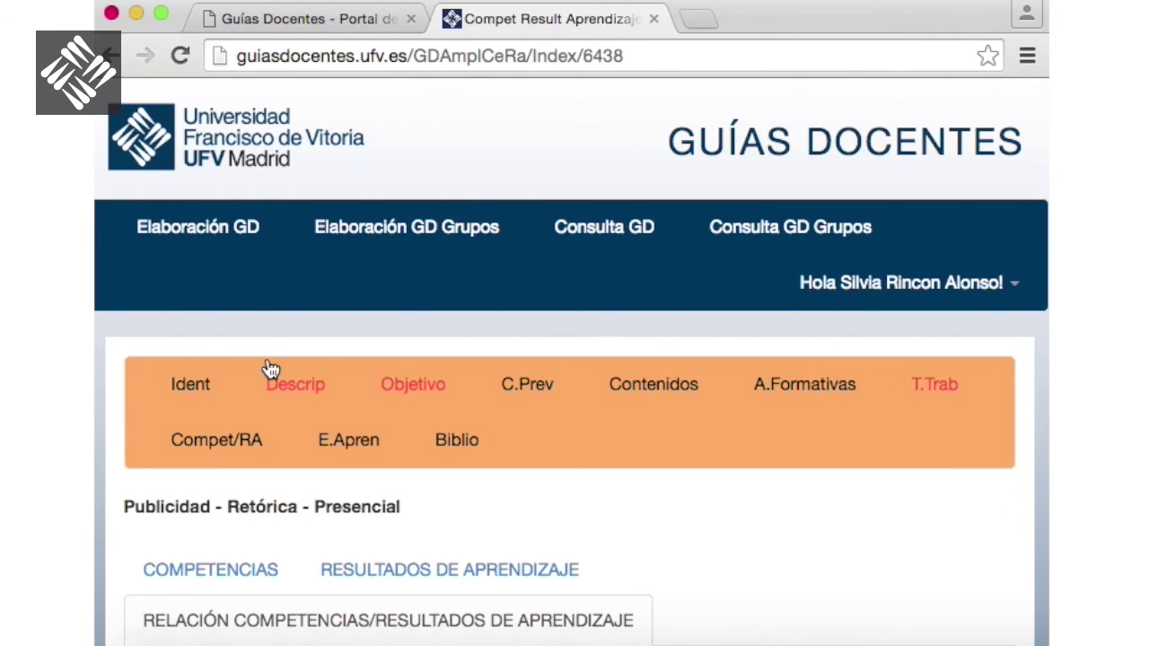
pyautogui.scroll(-4, 272, 368)
pyautogui.scroll(-1, 273, 368)
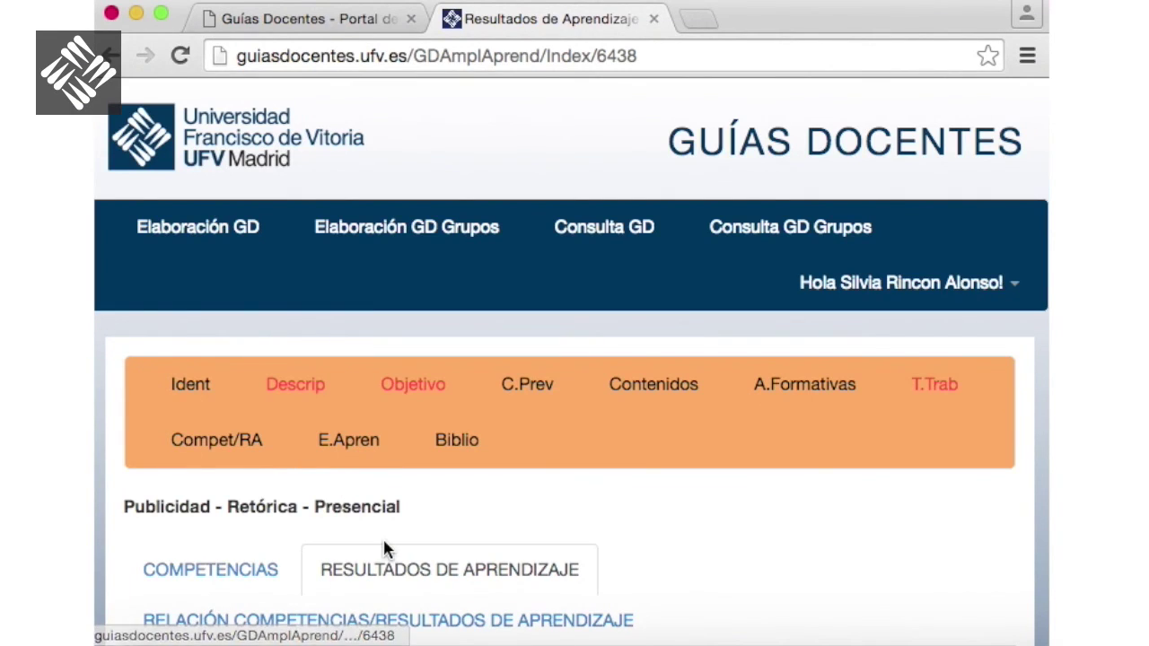
# Edit the existing learning outcome, copying its second sentence, "Lograr argumentar y comunicar nuestras ideas...", and removing it from the text
pyautogui.scroll(-5, 385, 543)
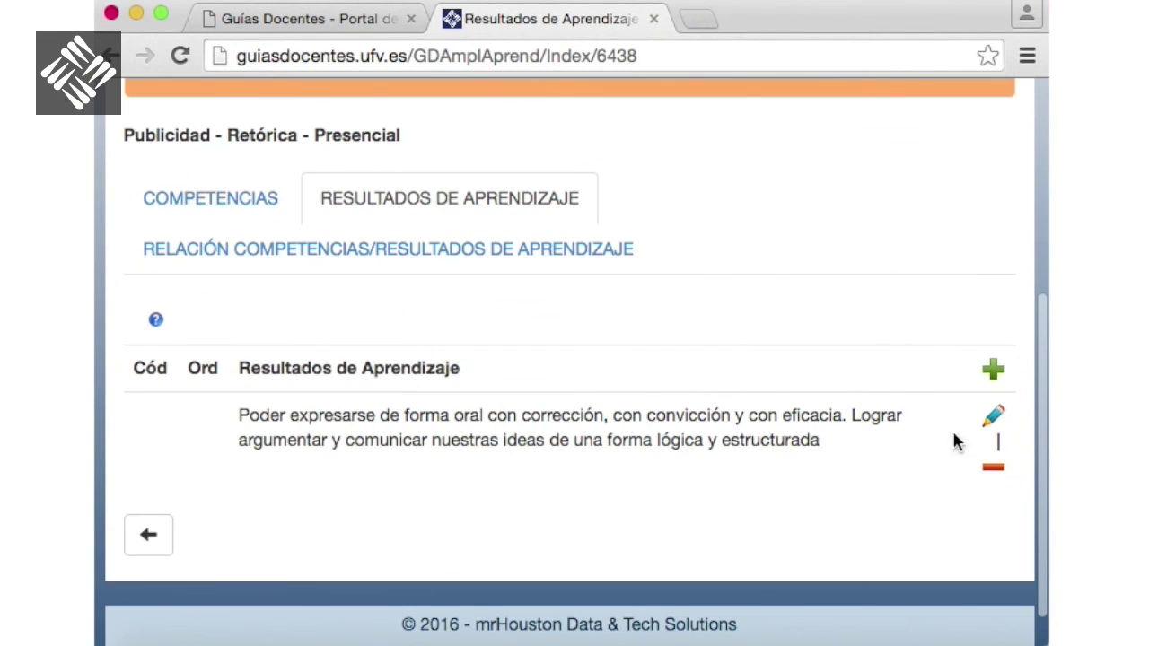
pyautogui.click(994, 420)
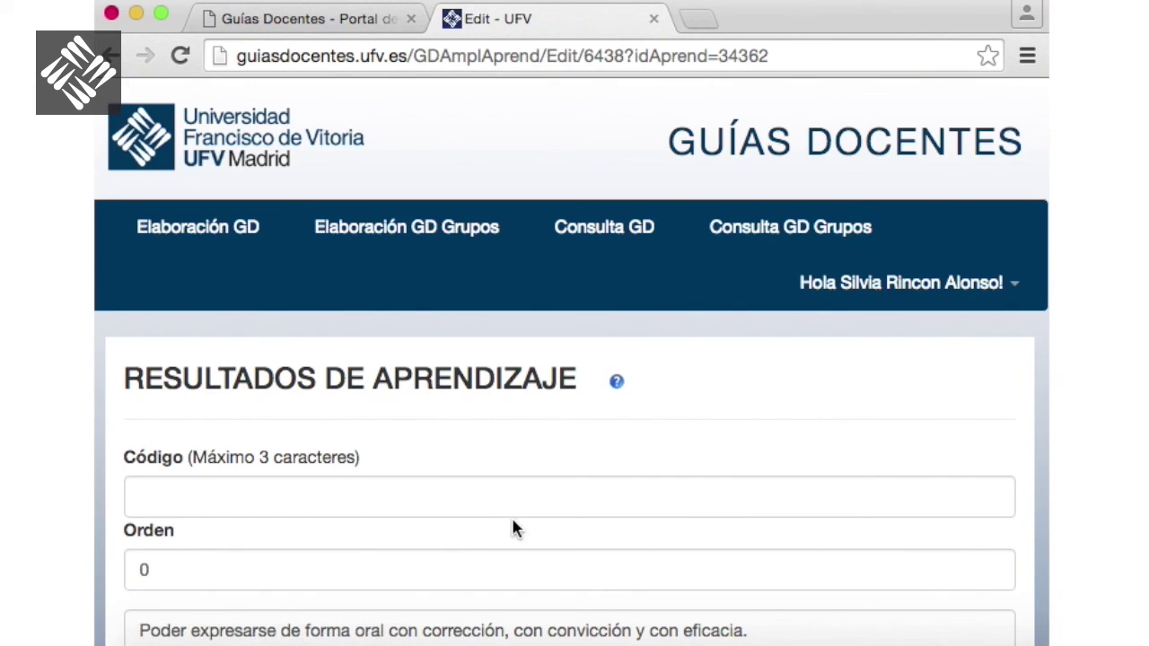
pyautogui.scroll(-3, 514, 525)
pyautogui.moveTo(779, 527); pyautogui.dragTo(118, 530)
pyautogui.press('super+c')
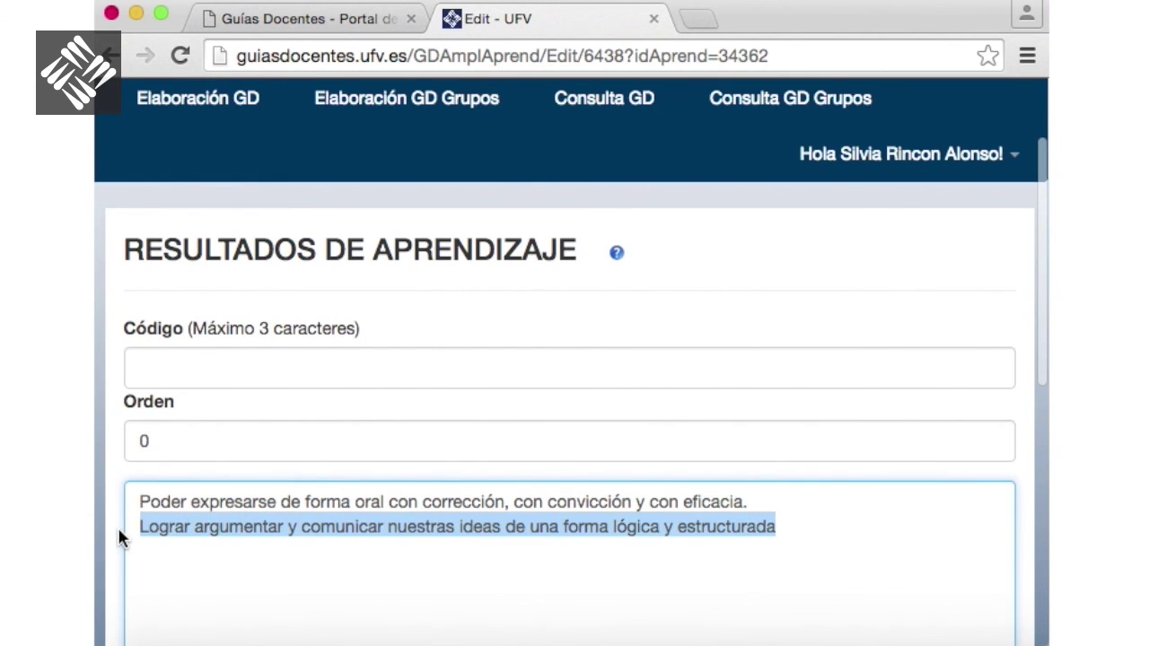
pyautogui.press('BackSpace')
pyautogui.press('BackSpace')
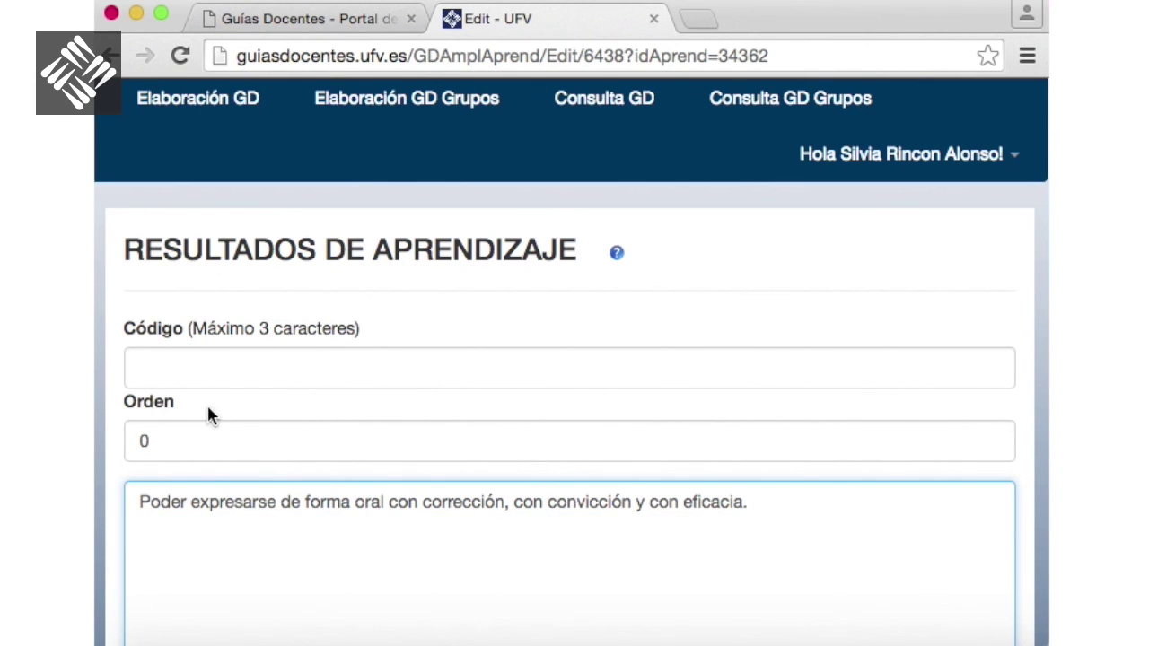
# Set the learning outcome's code to ORA and save it
pyautogui.click(228, 375)
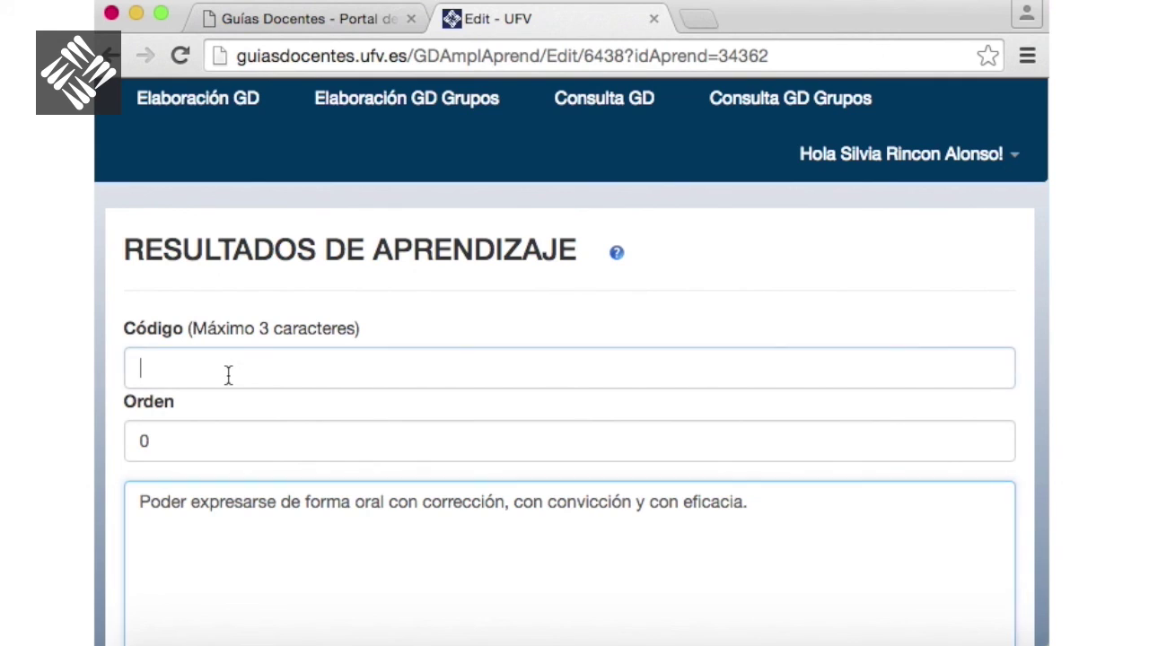
pyautogui.write('ORA')
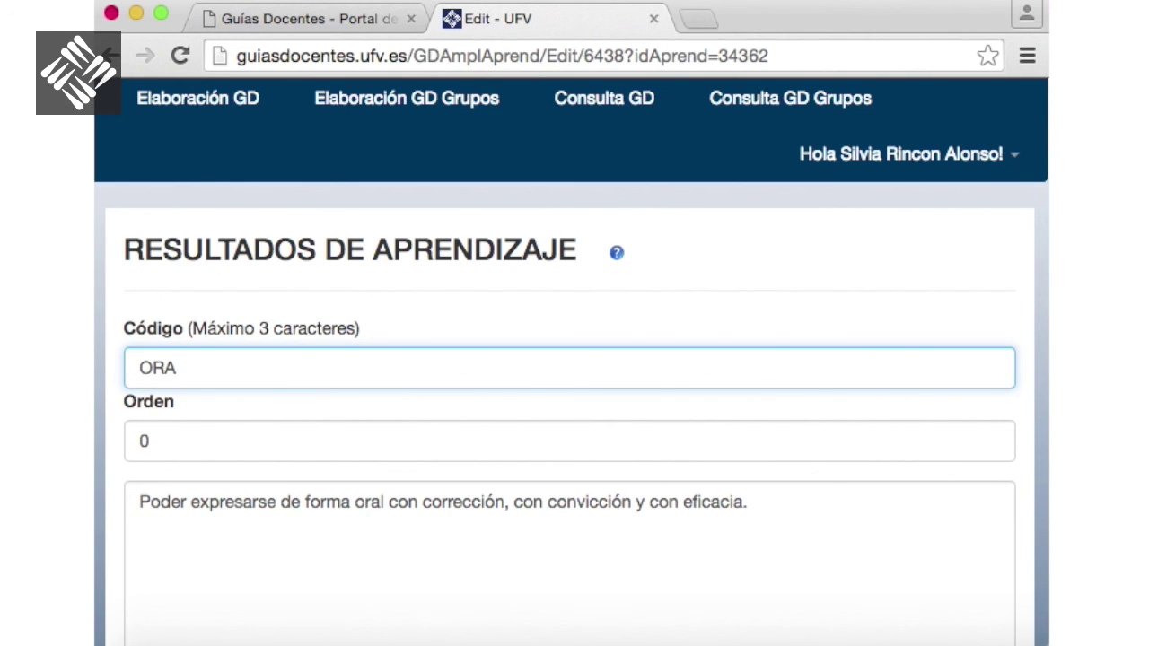
pyautogui.scroll(-10, 228, 373)
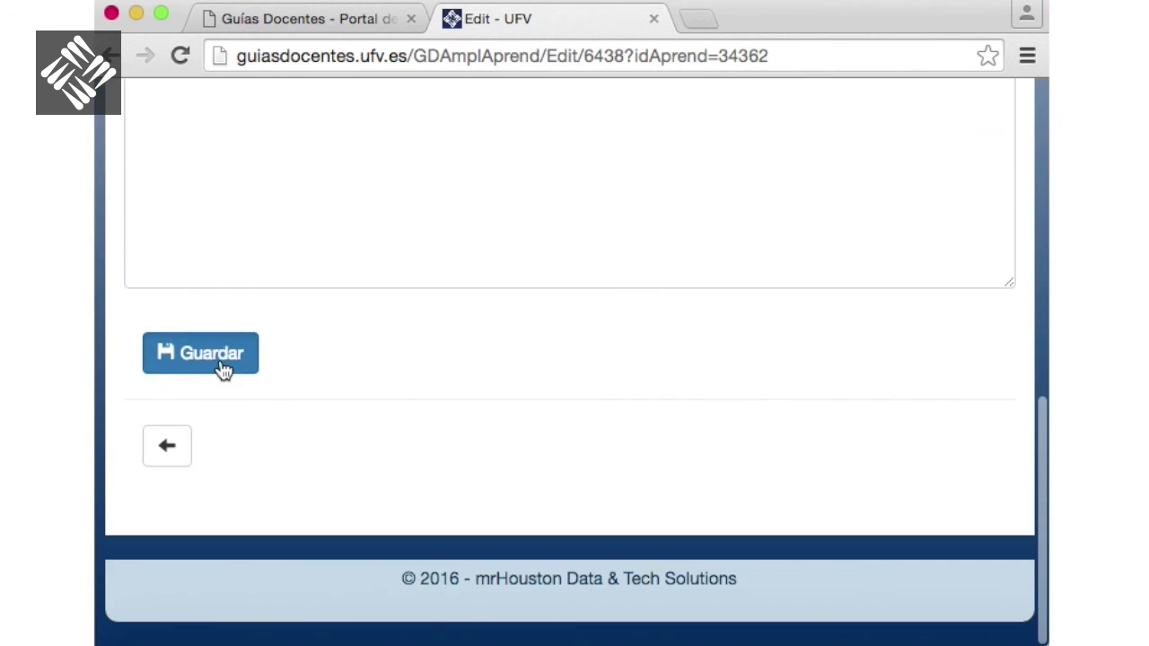
pyautogui.click(224, 371)
# Add a learning outcome with the copied sentence "Lograr argumentar y comunicar nuestras ideas..." as its Denominación and code ARG, and save it
pyautogui.scroll(-3, 230, 386)
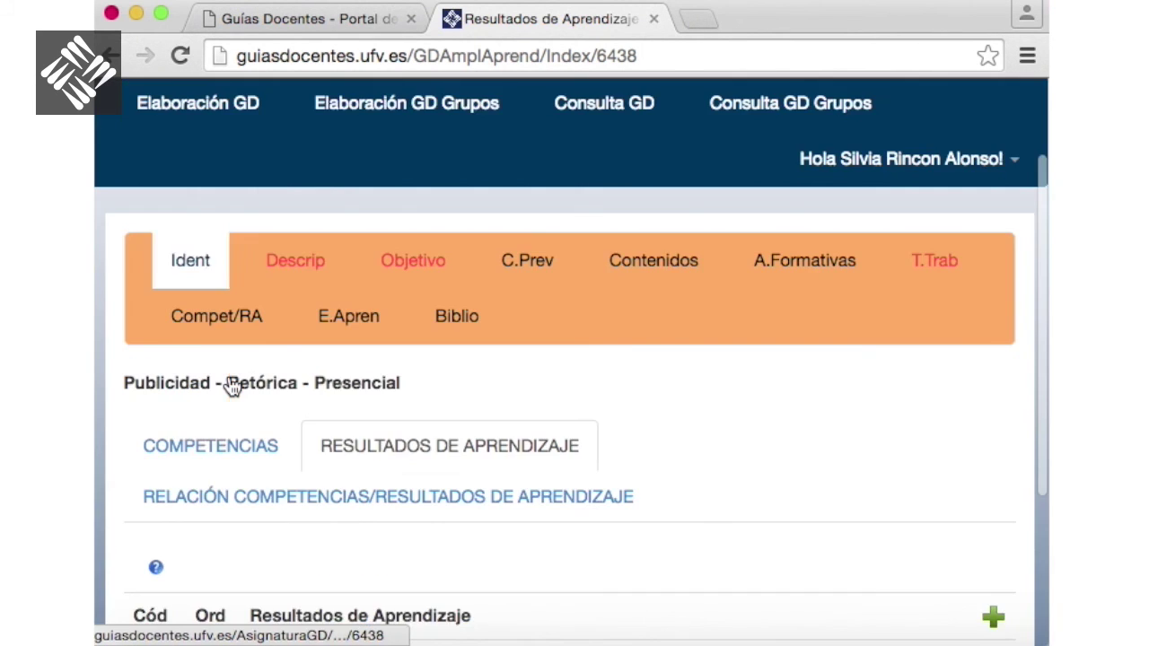
pyautogui.scroll(-4, 231, 386)
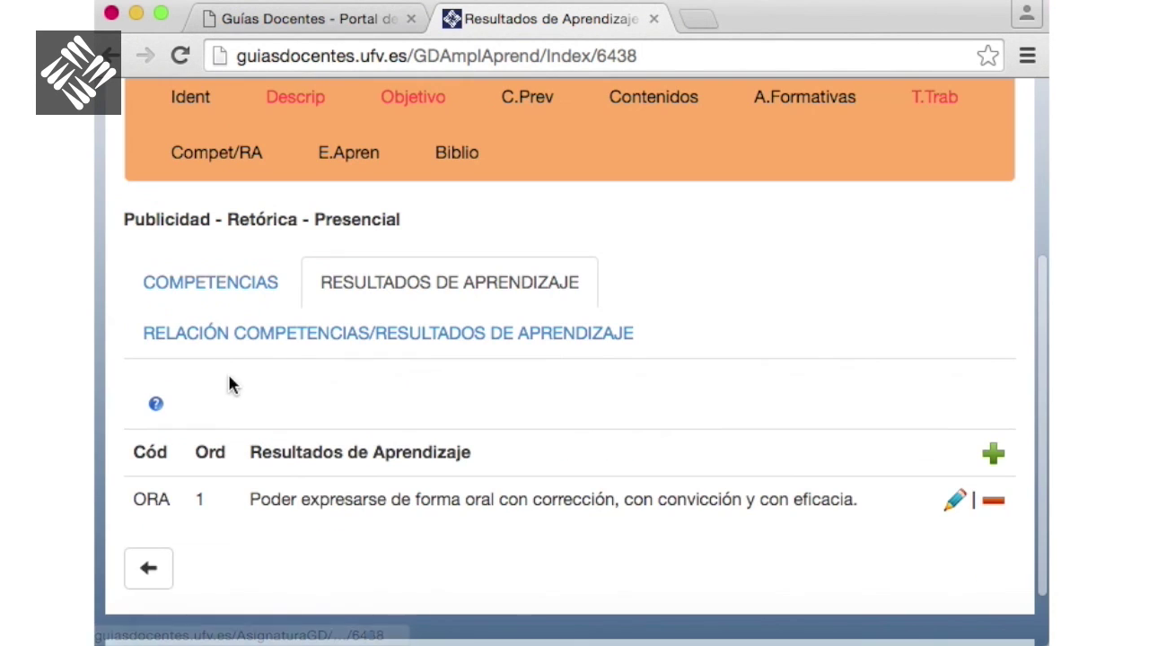
pyautogui.click(993, 456)
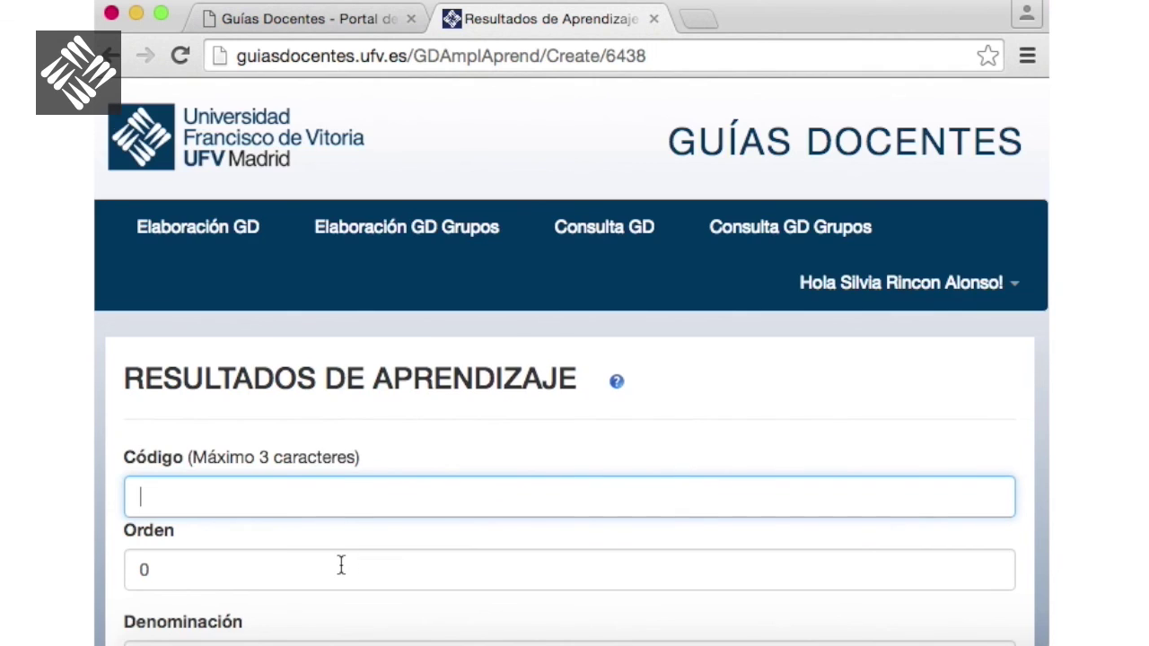
pyautogui.scroll(-3, 341, 565)
pyautogui.click(333, 413)
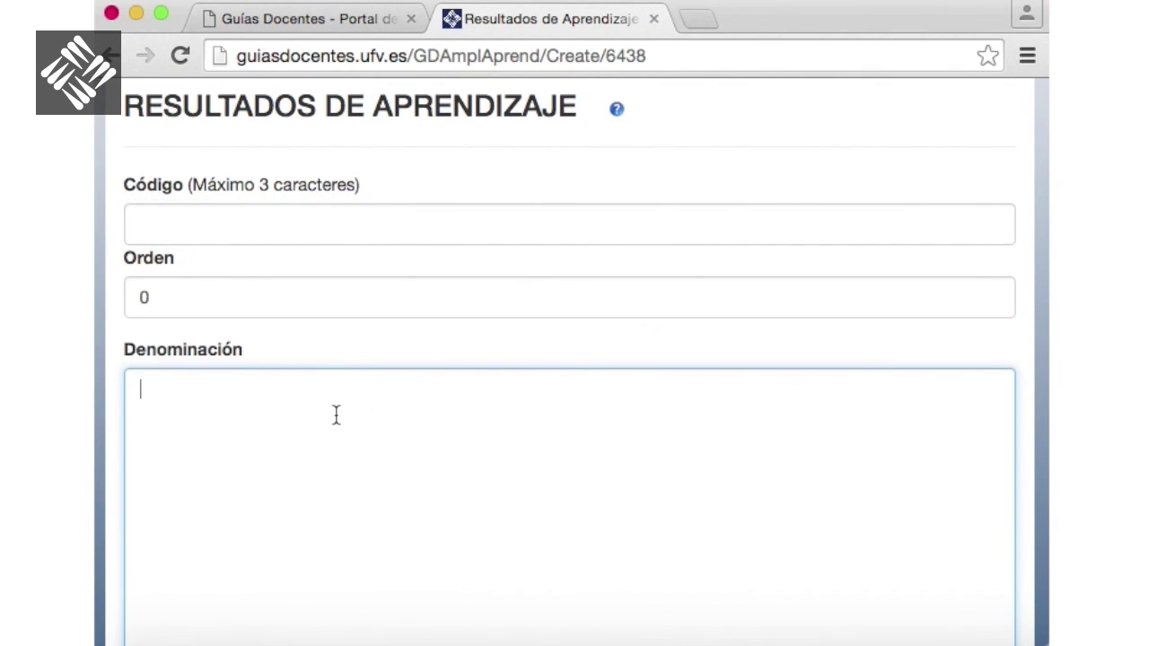
pyautogui.press('super+v')
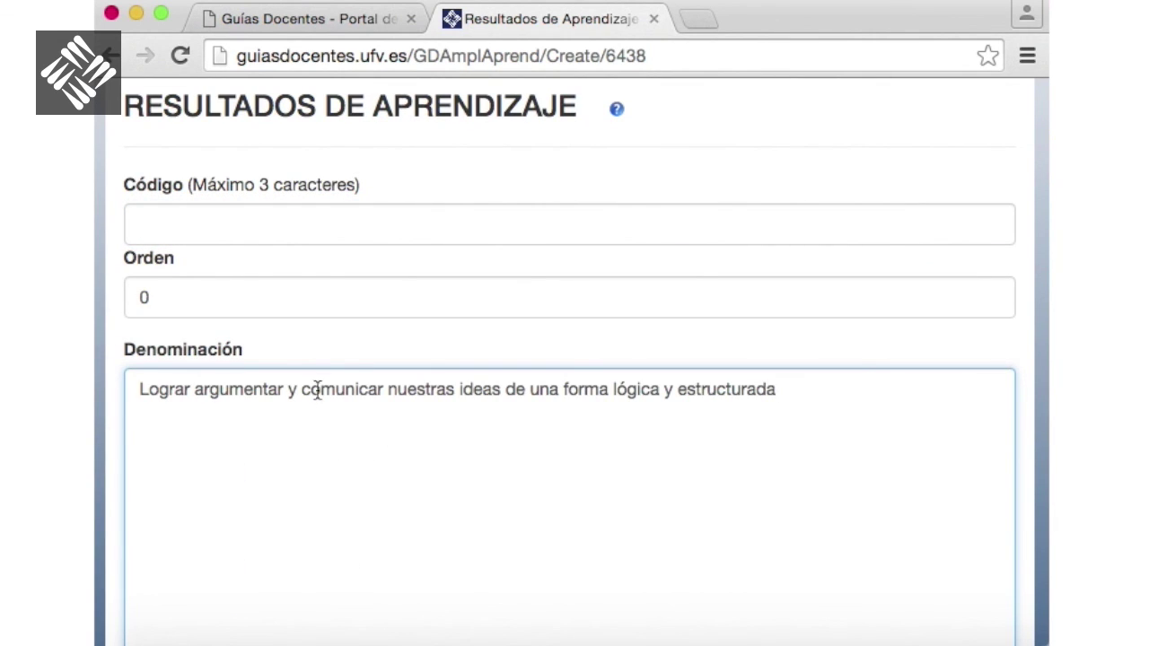
pyautogui.click(278, 223)
pyautogui.write('ARG')
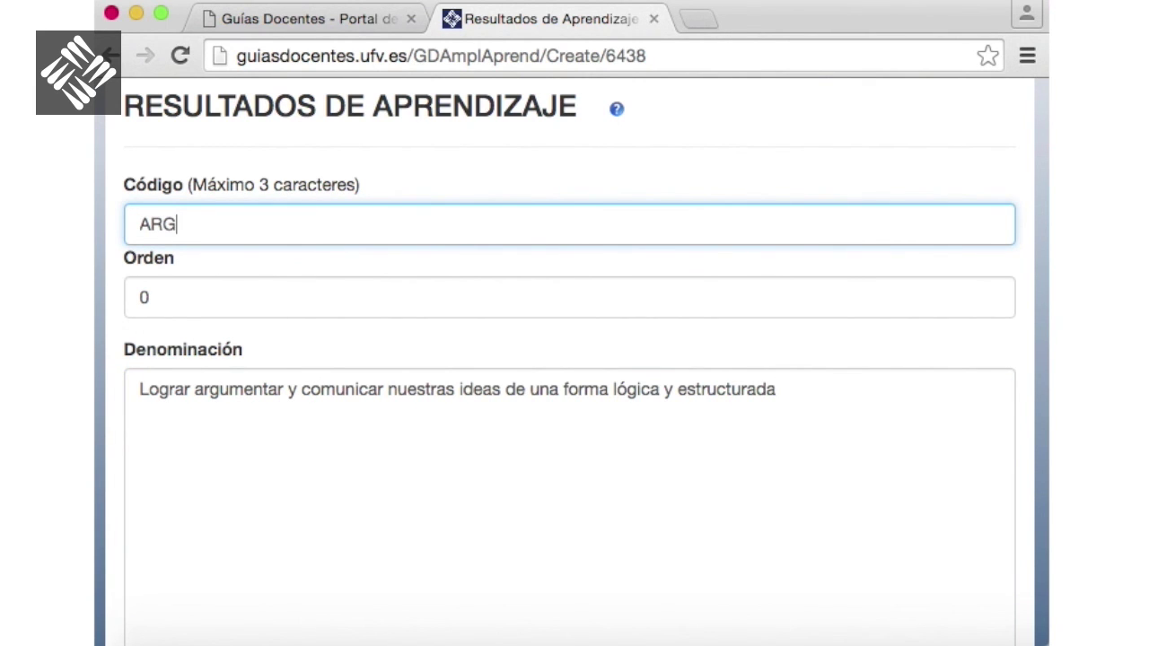
pyautogui.scroll(-5, 282, 280)
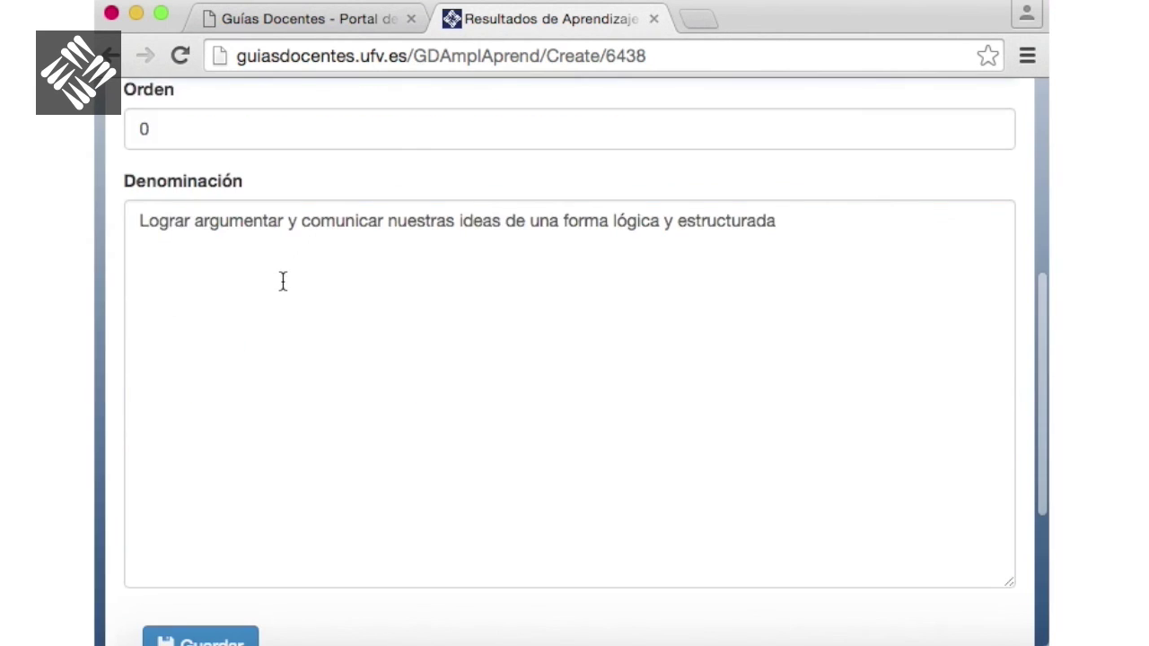
pyautogui.click(221, 614)
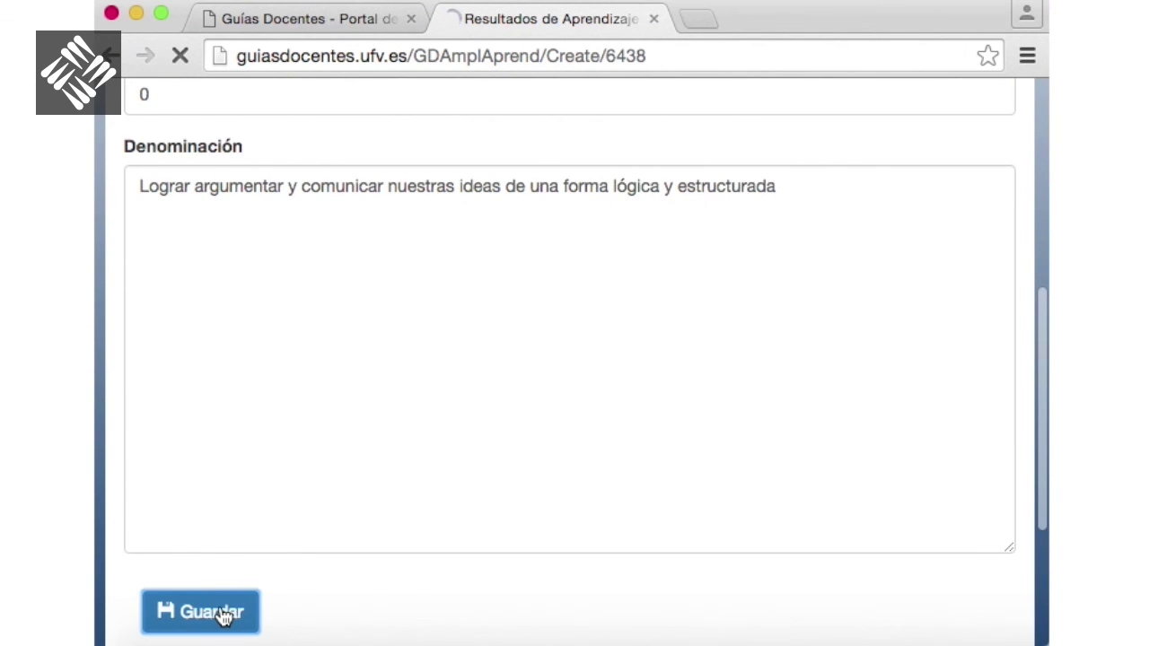
# Link competency CE32 to learning outcome ORA in the Relación Competencias/Resultados de Aprendizaje table, and view CE32's description
pyautogui.scroll(-10, 273, 597)
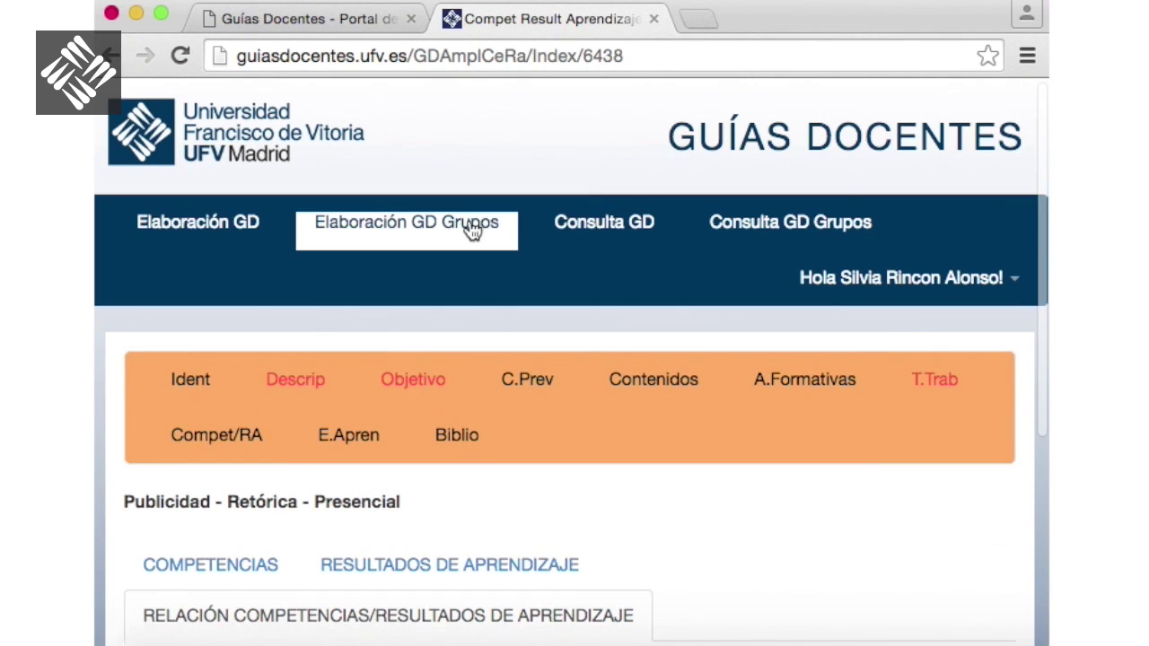
pyautogui.scroll(-4, 474, 229)
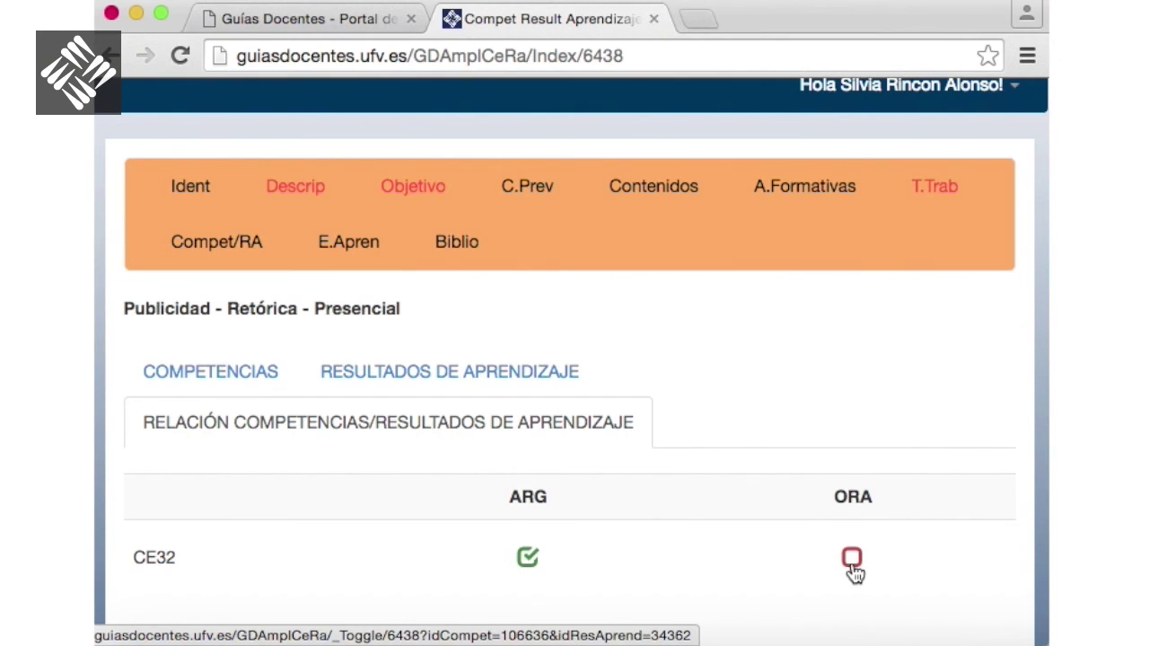
pyautogui.click(852, 558)
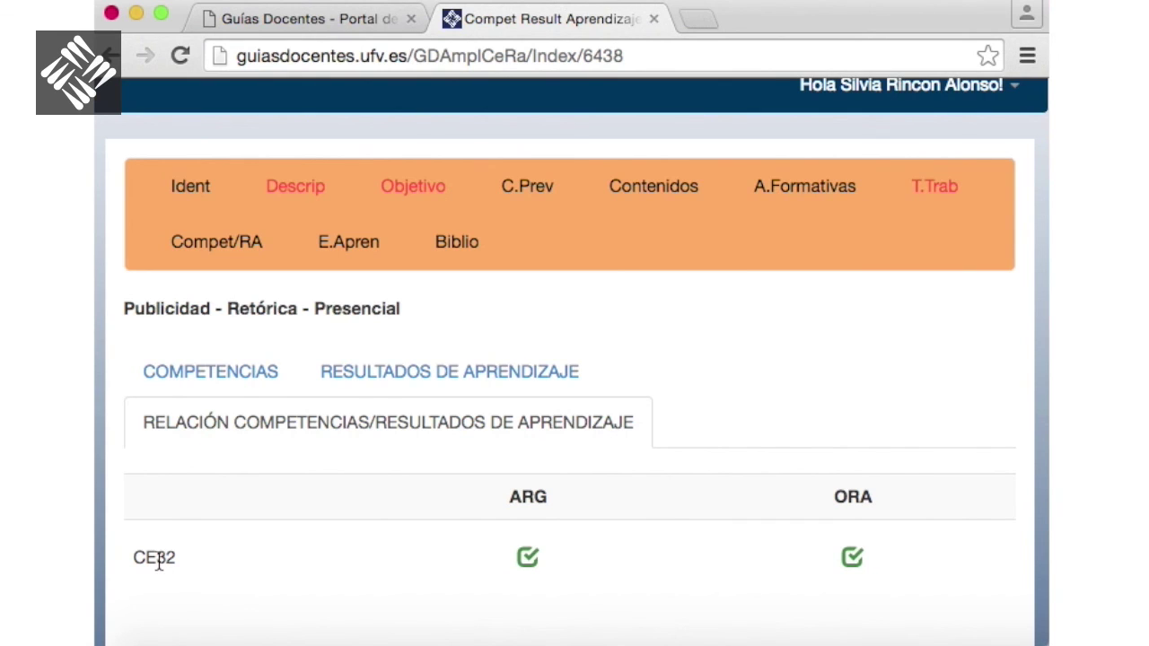
pyautogui.moveTo(159, 562)
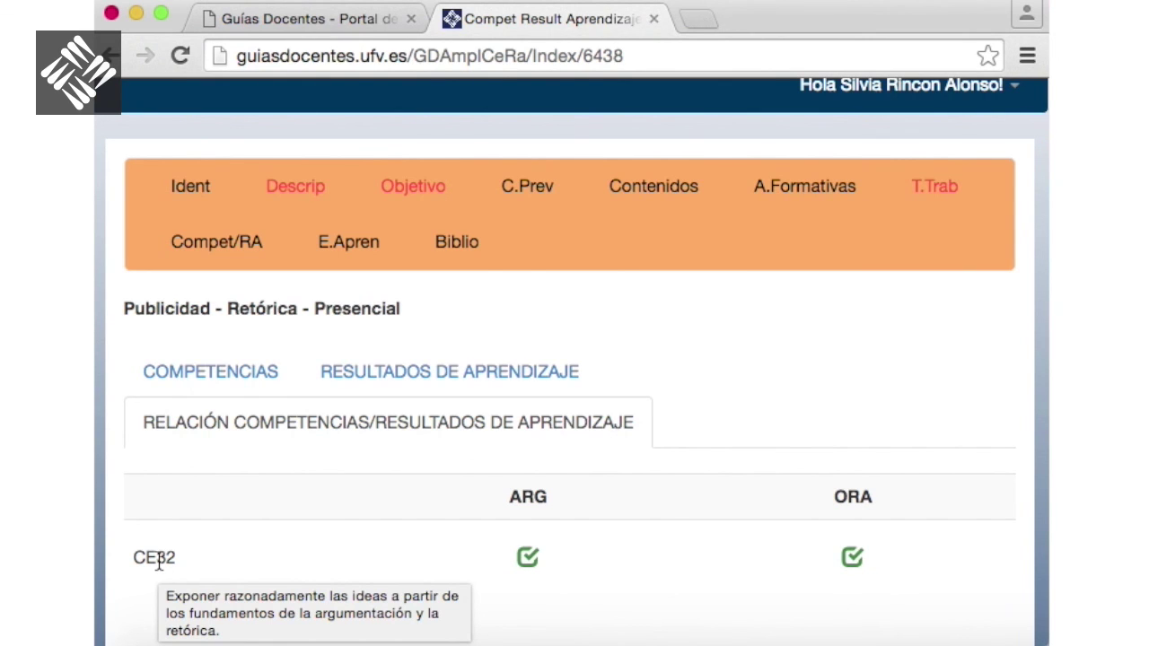